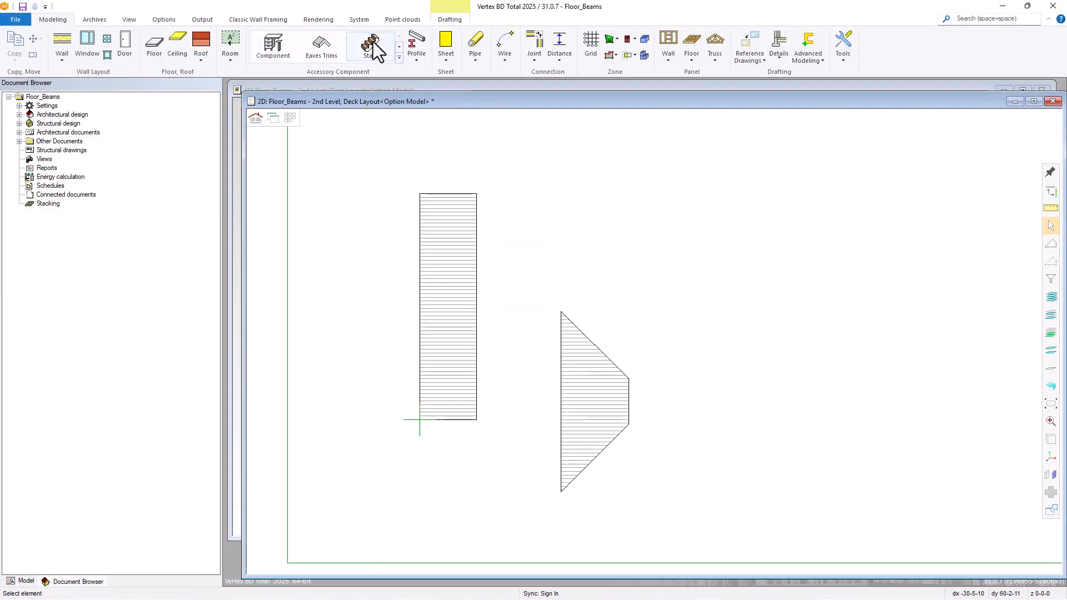
# Open the properties of the FLR_2x10 framing from the custom library My Floor Structures under Frame Tools.
pyautogui.click(357, 21)
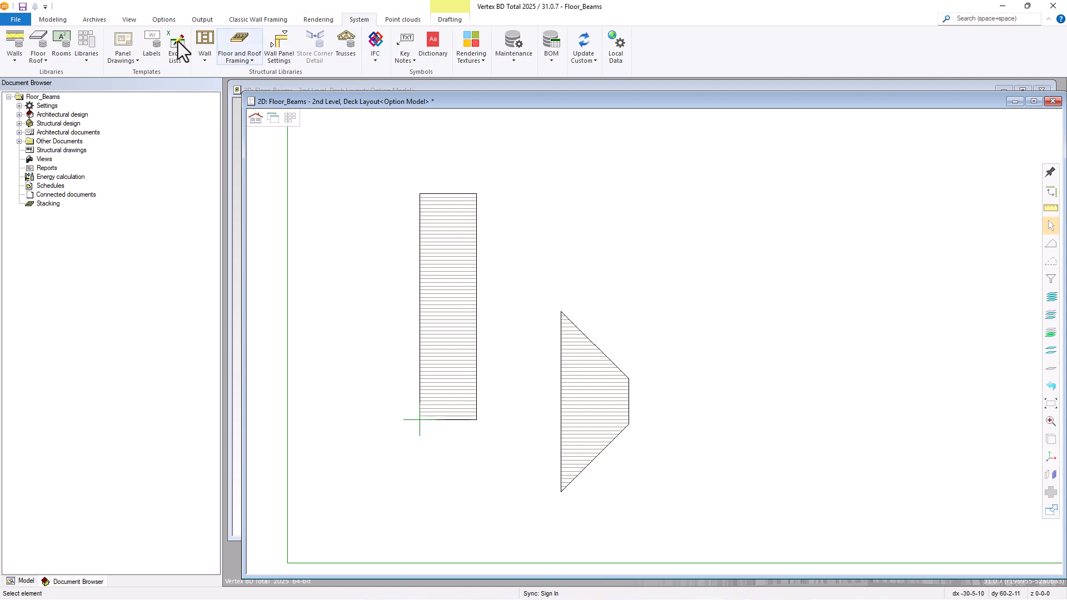
pyautogui.click(83, 44)
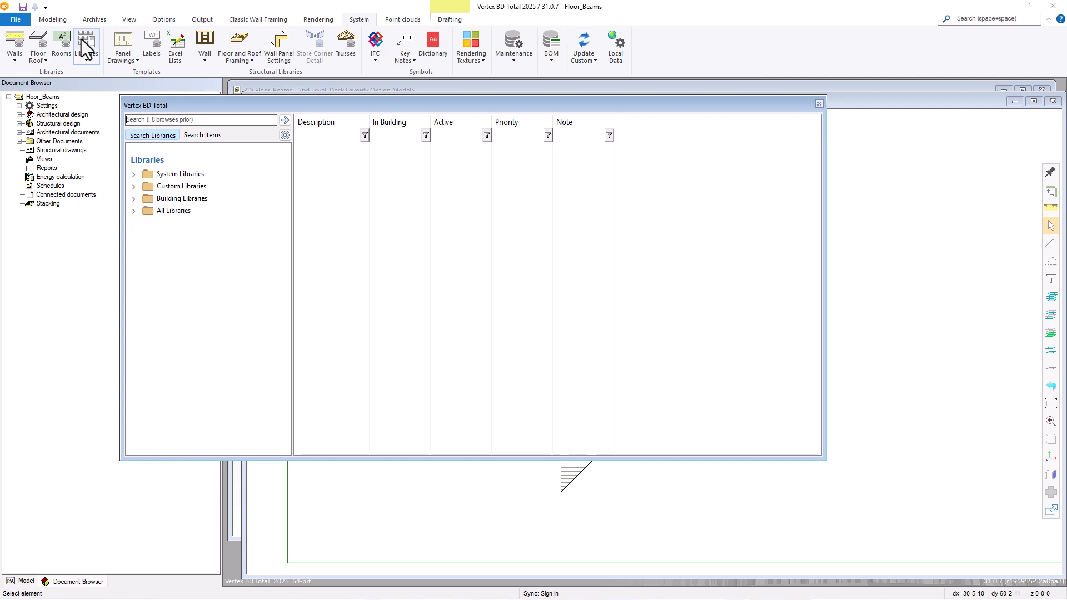
pyautogui.click(133, 186)
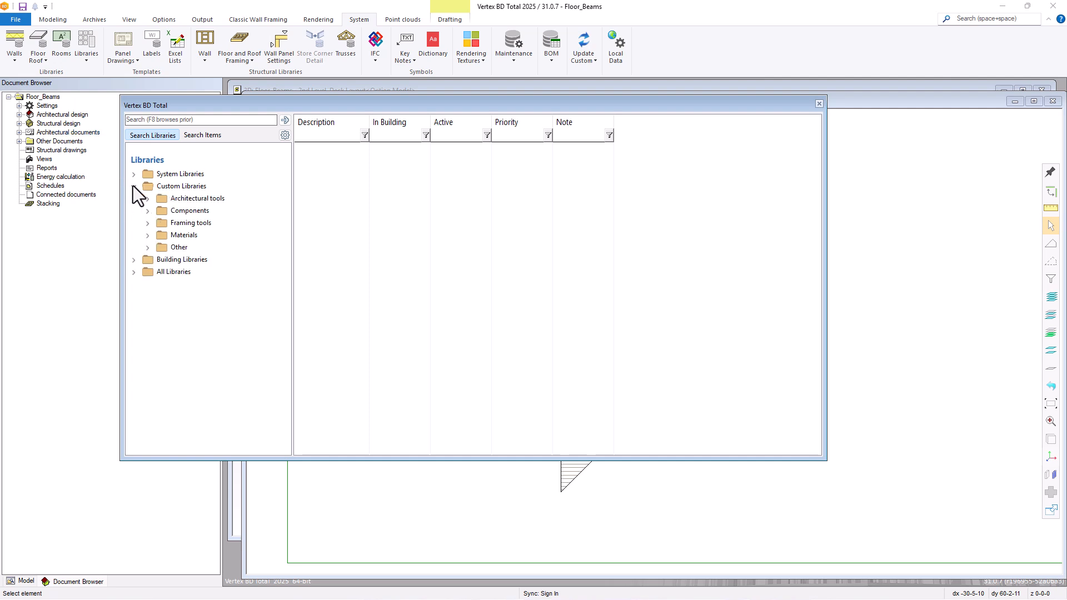
pyautogui.click(148, 223)
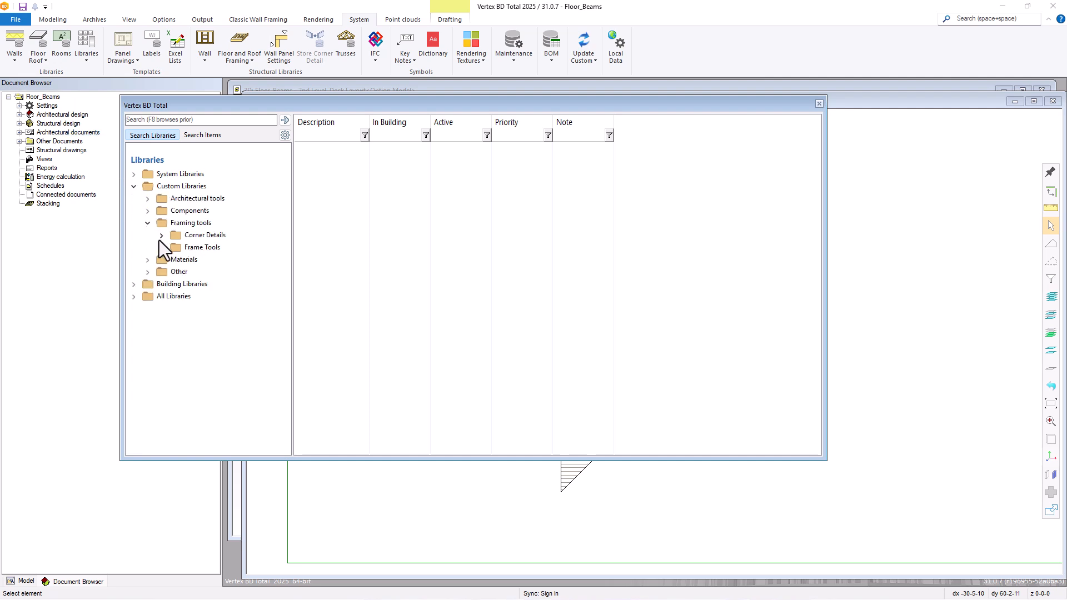
pyautogui.click(162, 248)
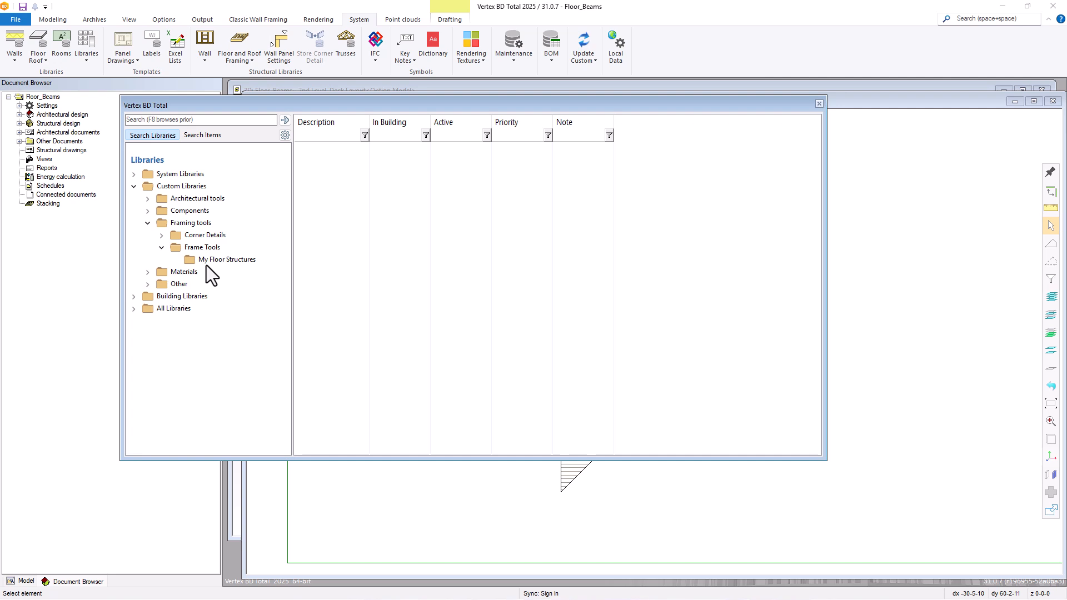
pyautogui.click(229, 263)
pyautogui.click(339, 159)
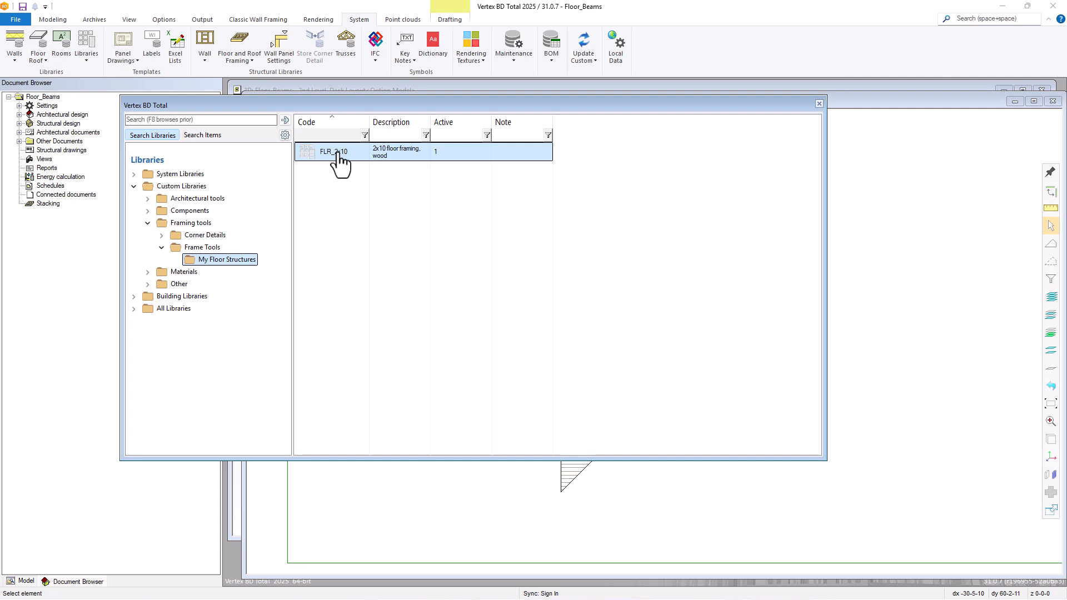
pyautogui.rightClick(338, 158)
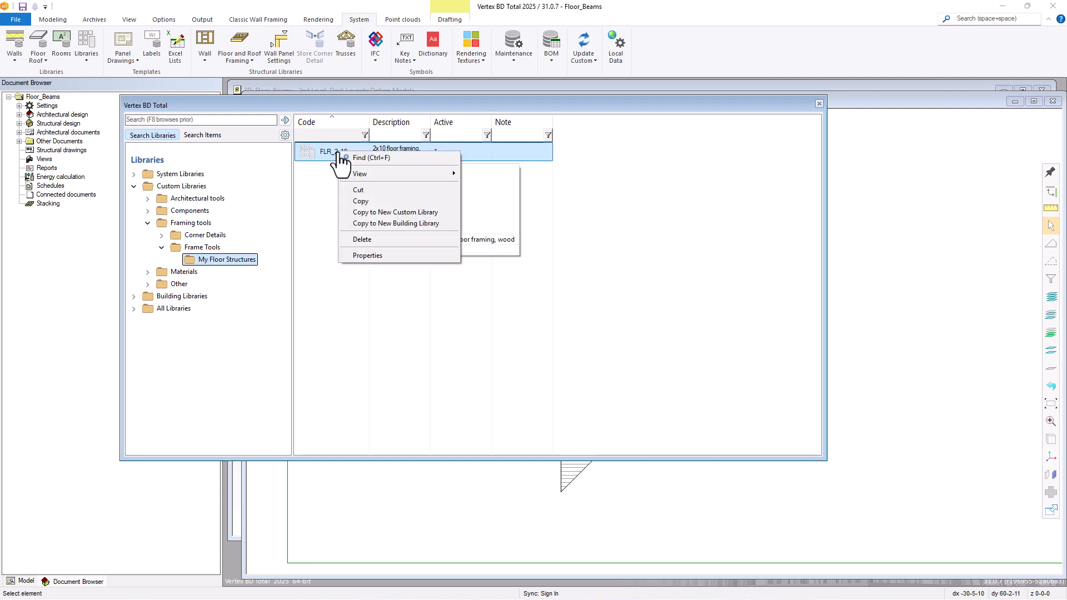
pyautogui.click(351, 255)
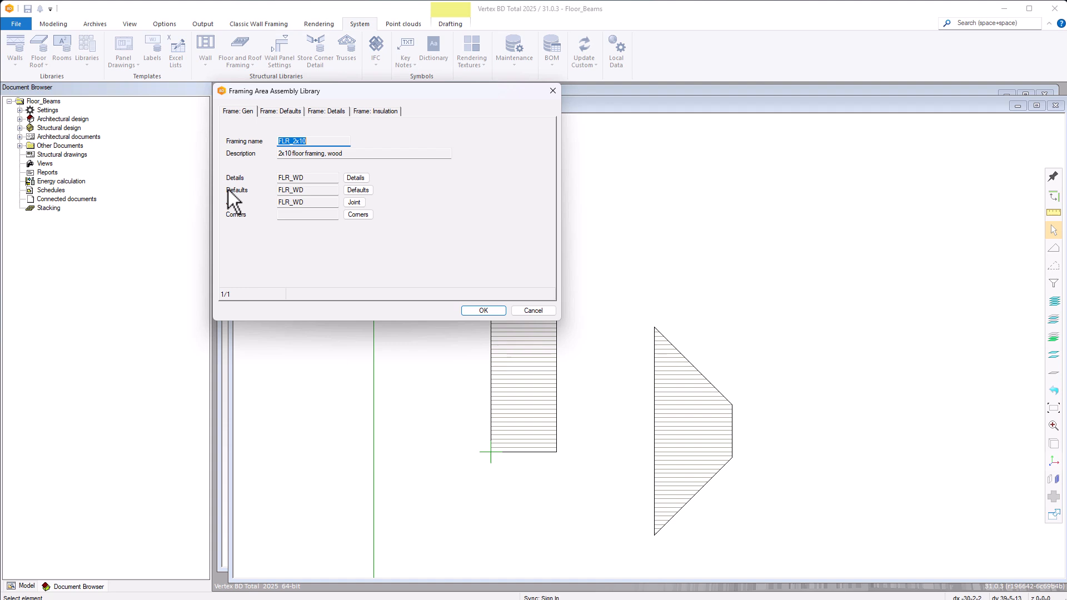
# Examine the framing's default hanger code and the available Simpson Strong-Tie hangers, then close everything without changes.
pyautogui.click(331, 112)
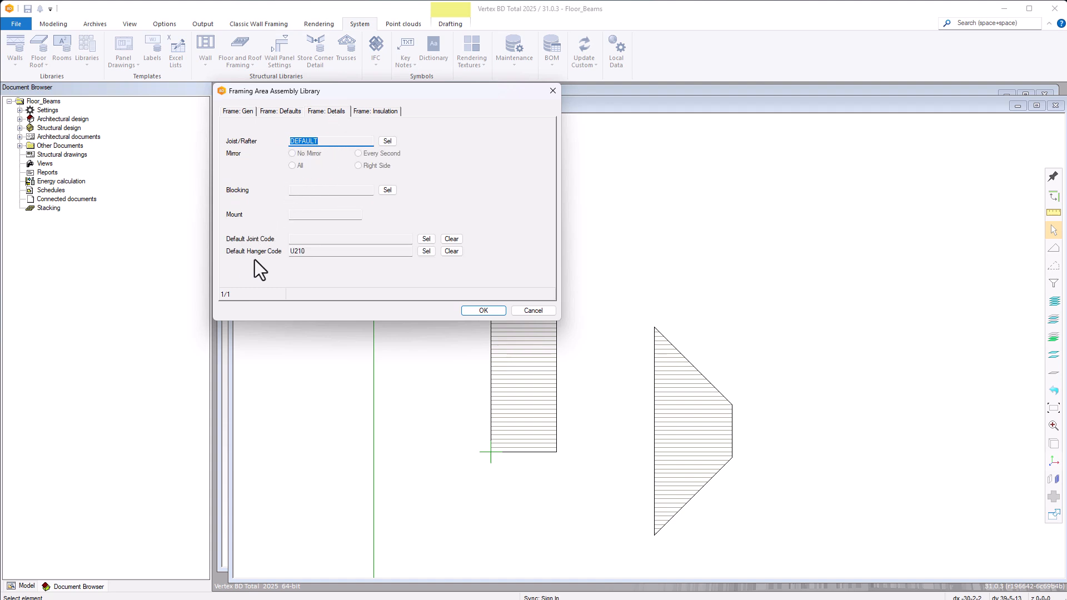
pyautogui.click(426, 251)
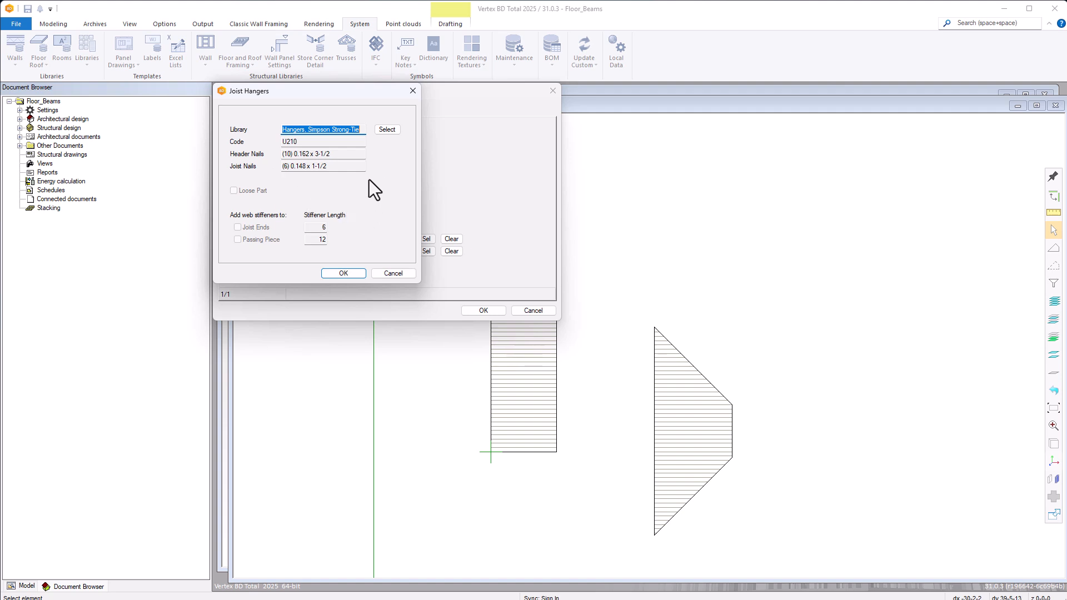
pyautogui.click(381, 134)
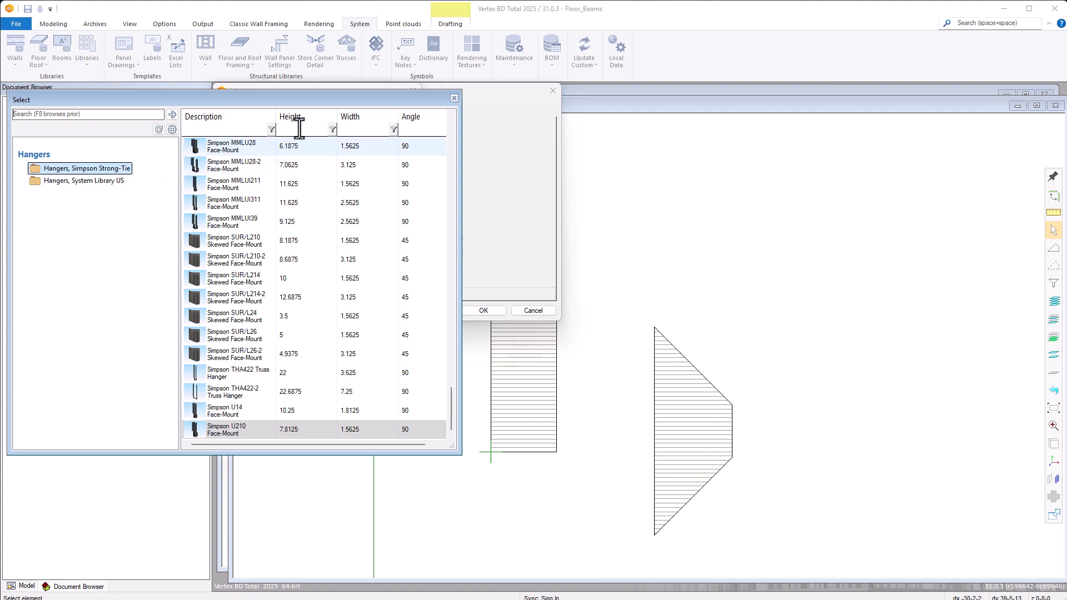
pyautogui.click(452, 98)
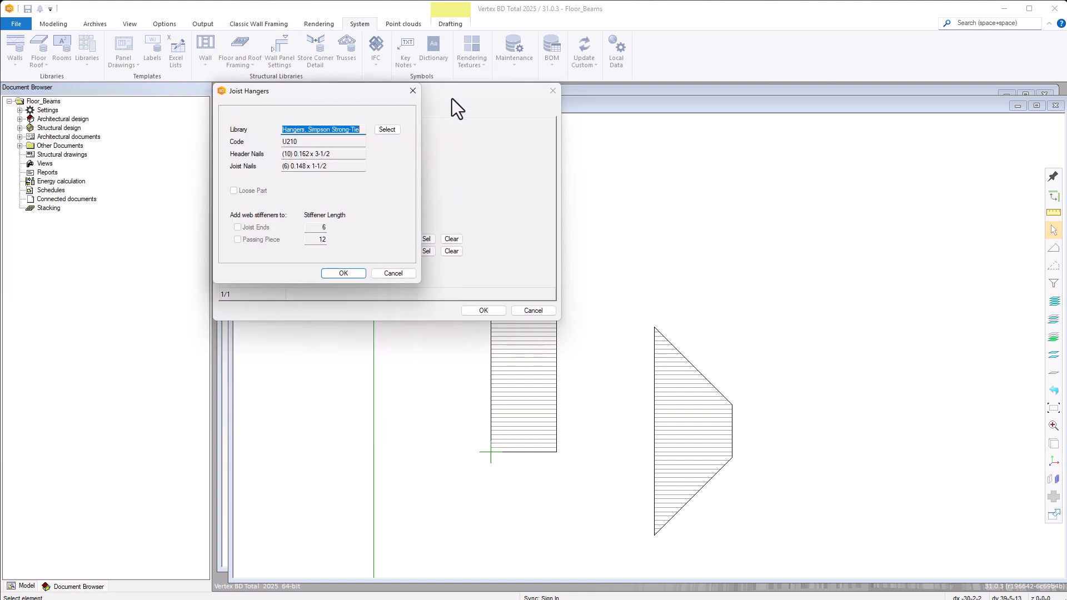
pyautogui.click(392, 273)
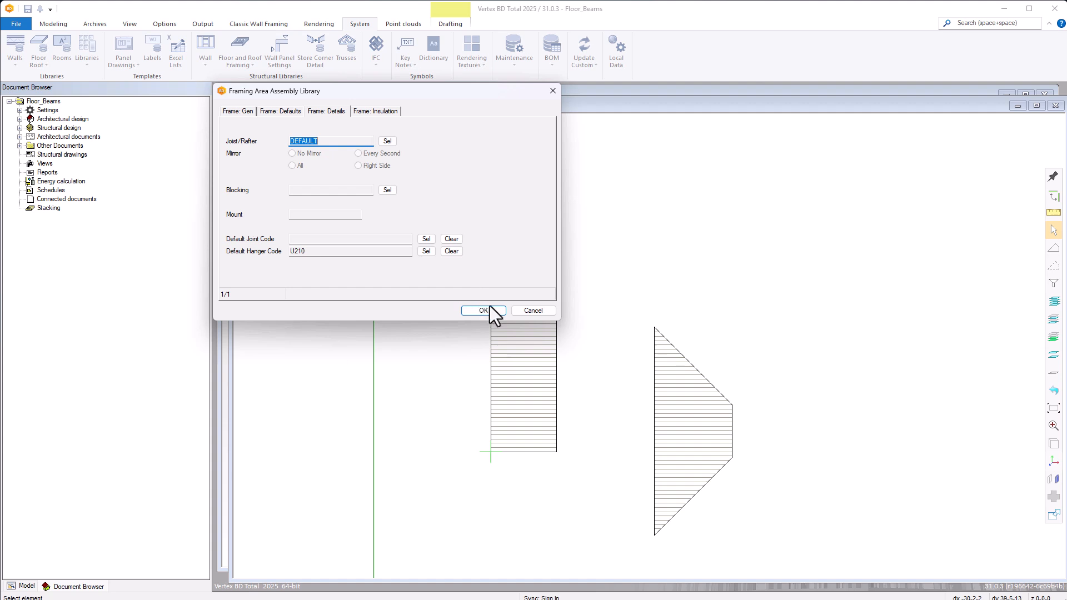
pyautogui.click(529, 312)
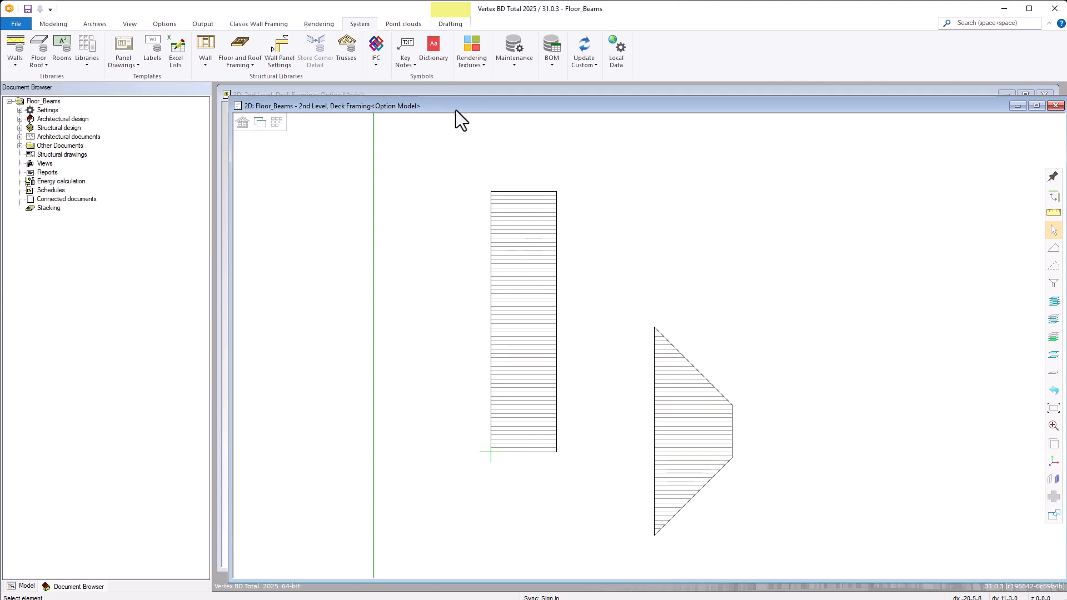
# Edit the rectangular floor's framing lines and draw a horizontal cut line 12-0-0 long across its full width, about a third up from the bottom.
pyautogui.click(521, 292)
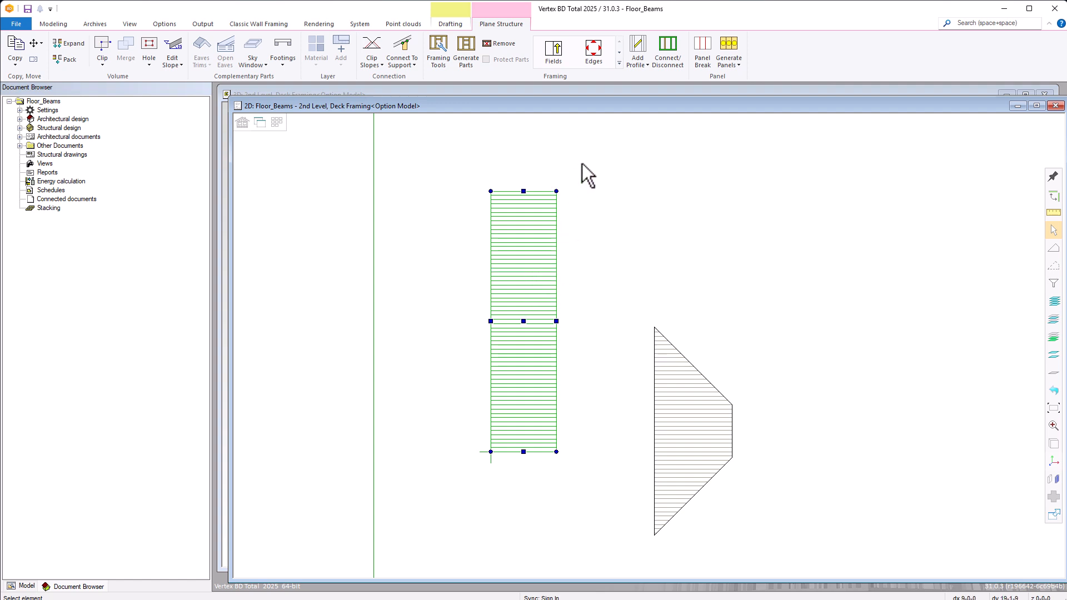
pyautogui.click(619, 65)
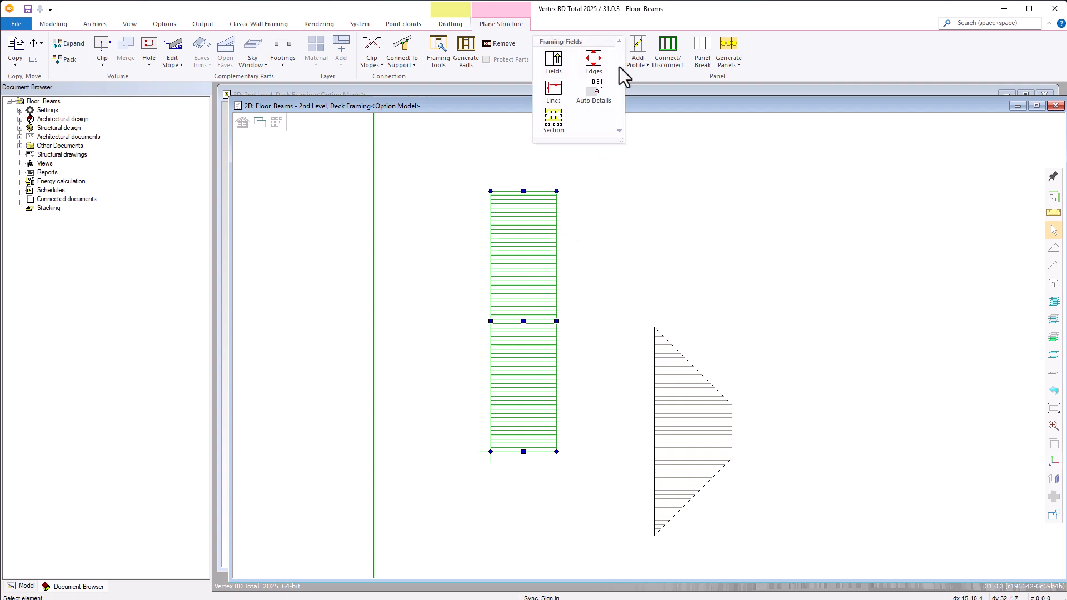
pyautogui.click(552, 91)
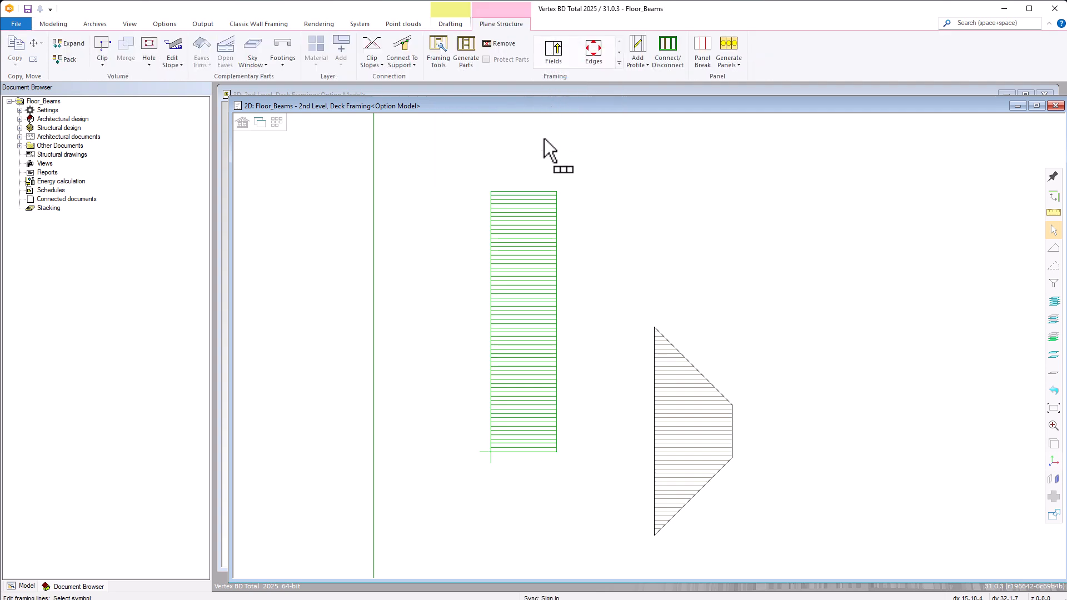
pyautogui.rightClick(527, 296)
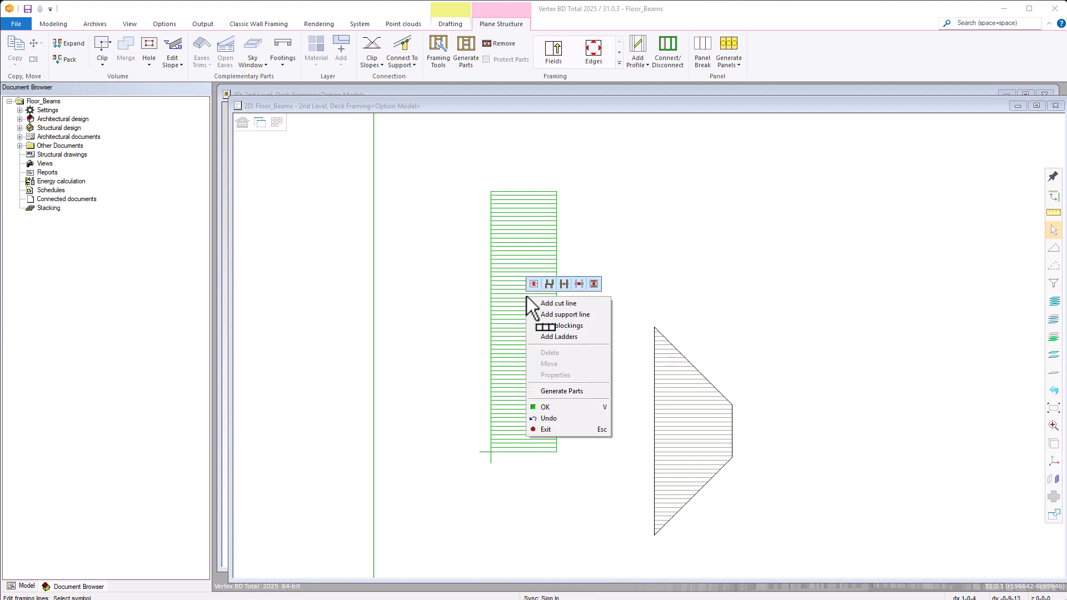
pyautogui.click(565, 304)
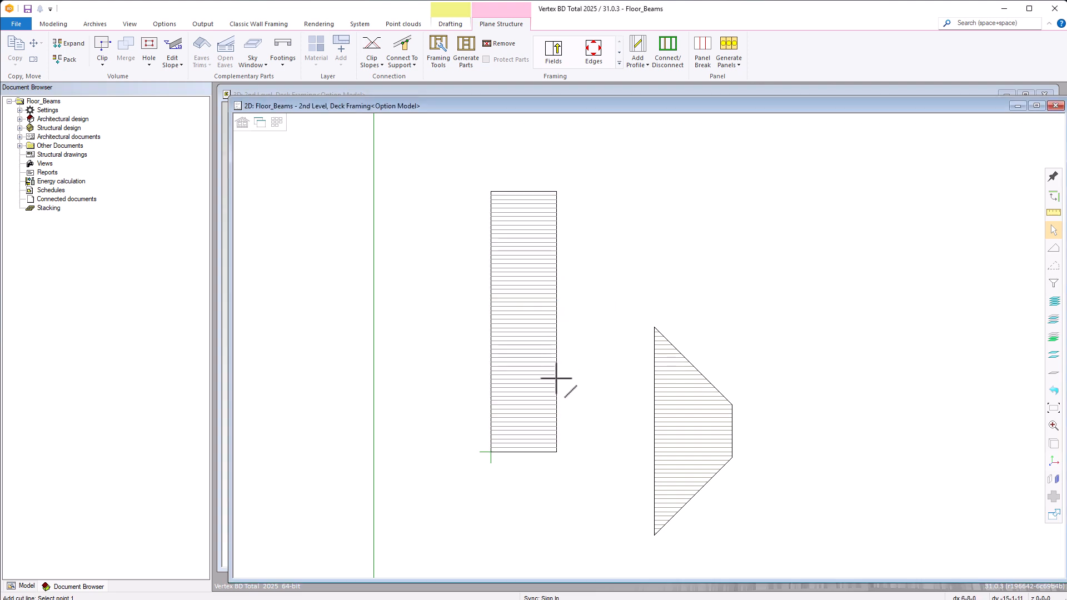
pyautogui.scroll(3, 649, 345)
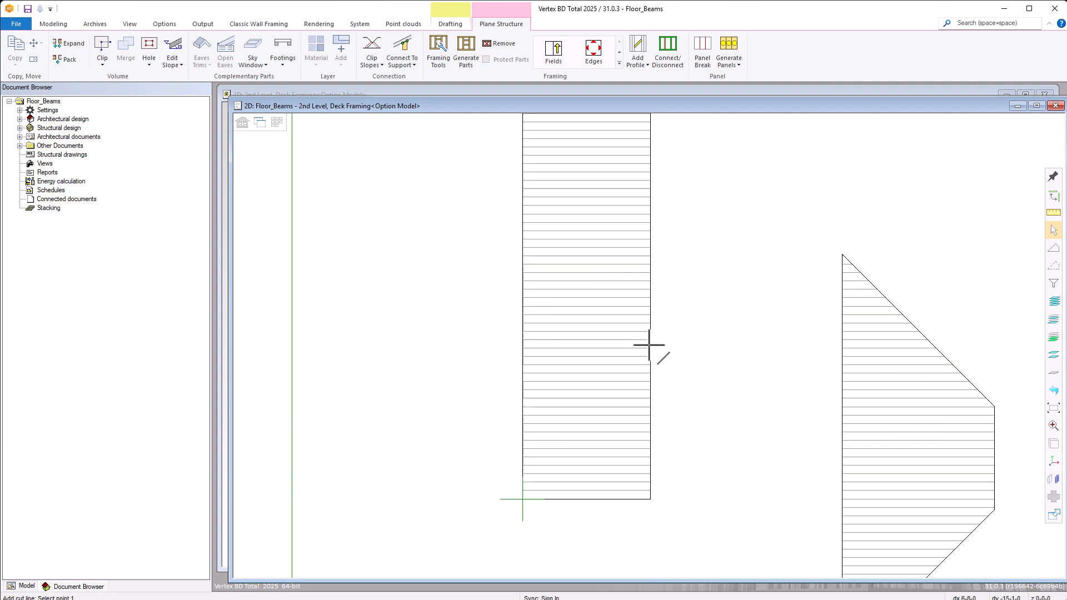
pyautogui.click(650, 310)
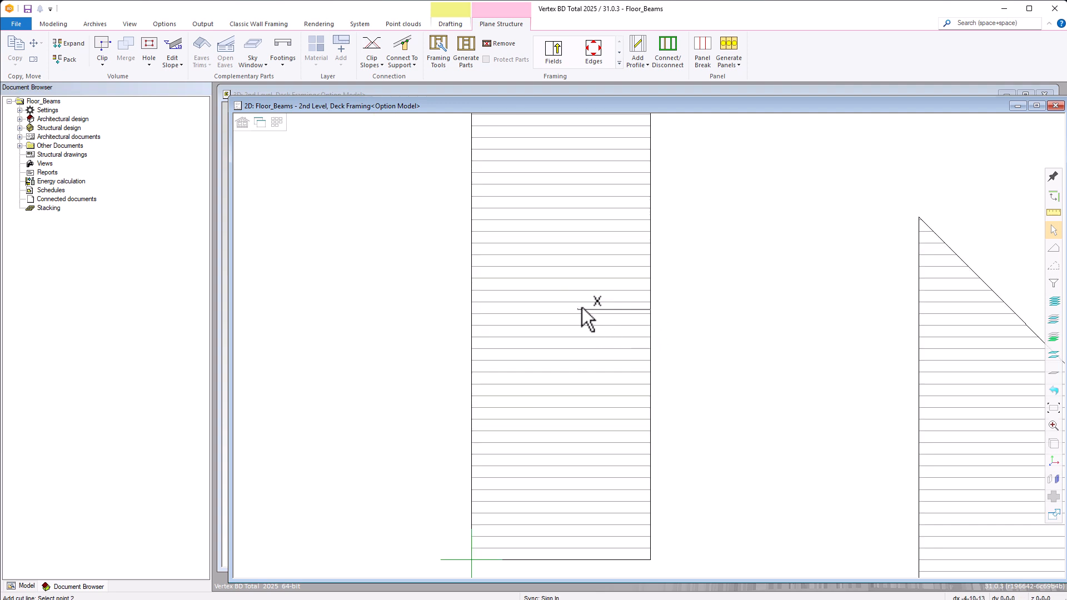
pyautogui.click(472, 310)
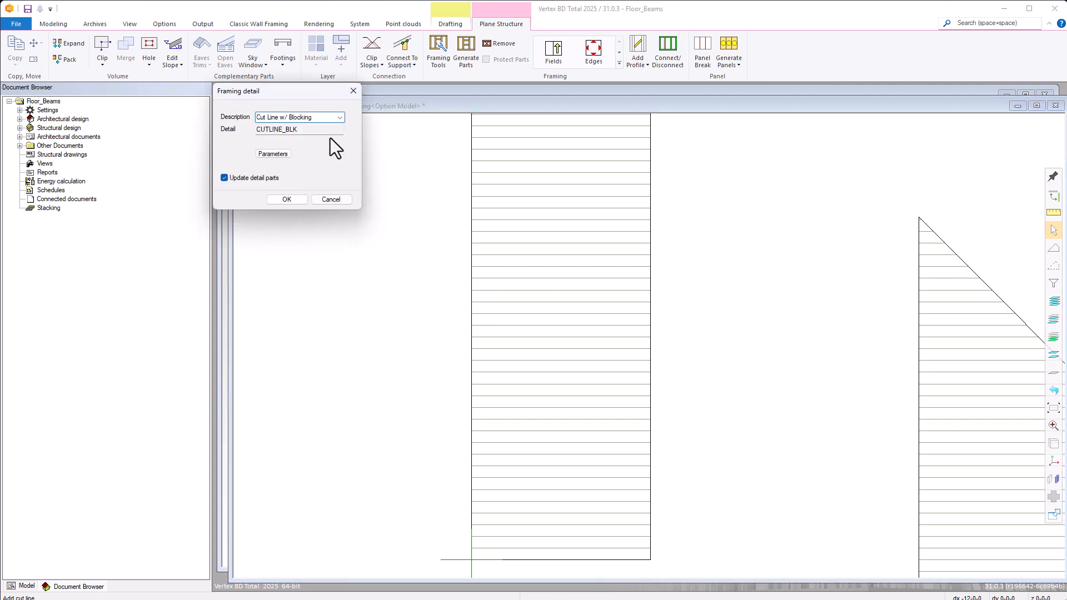
# Assign the detail Cut Line w/(2) Selectable Flush Bottom Beams with 2x10 pieces and default joist hangers, and finish editing the framing lines.
pyautogui.click(340, 117)
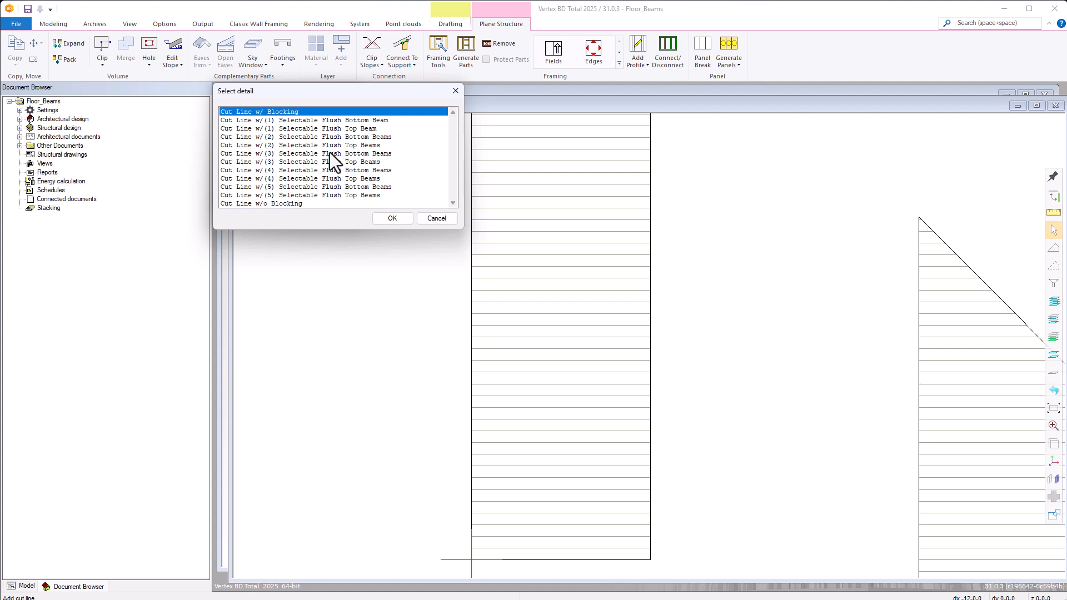
pyautogui.click(363, 138)
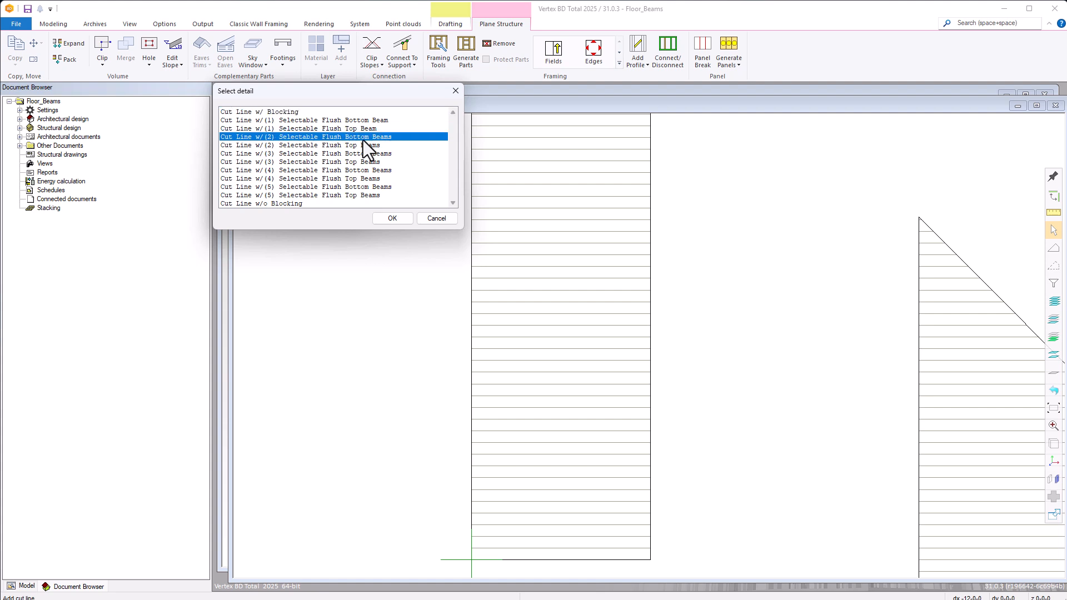
pyautogui.doubleClick(362, 138)
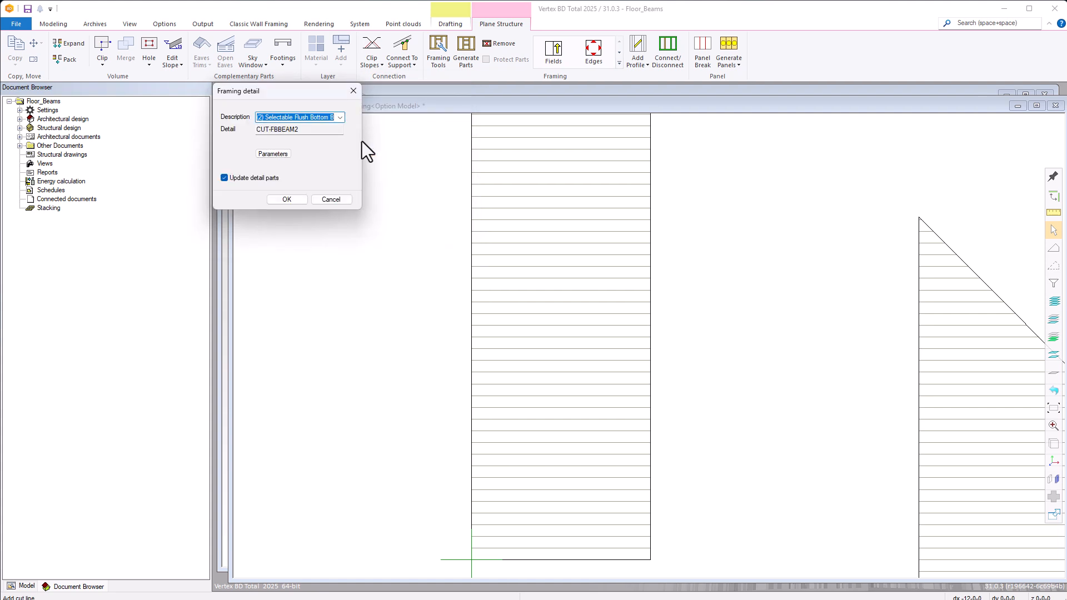
pyautogui.click(283, 155)
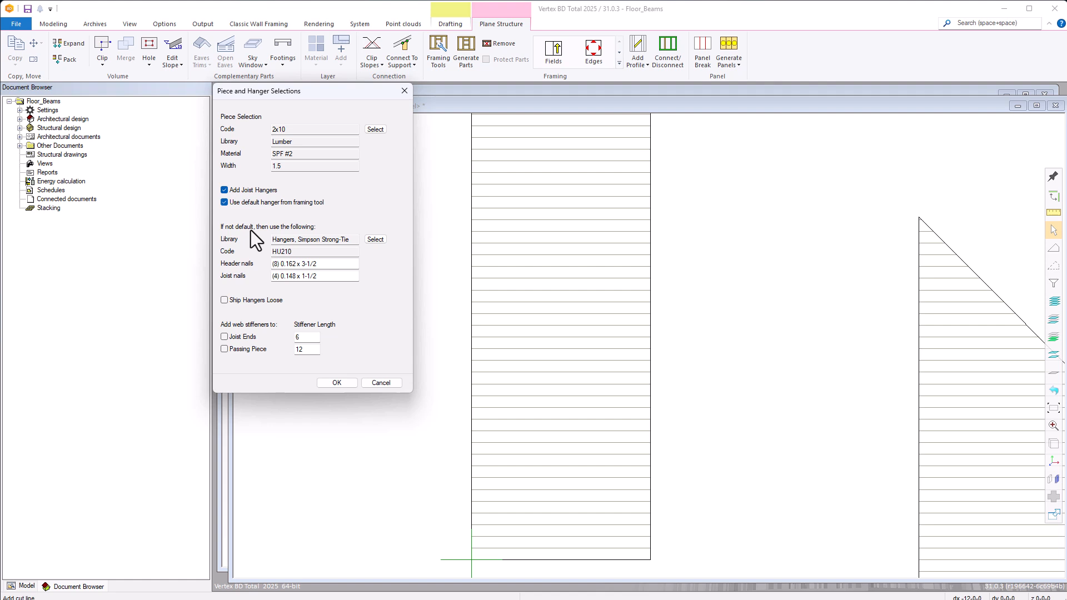
pyautogui.click(340, 384)
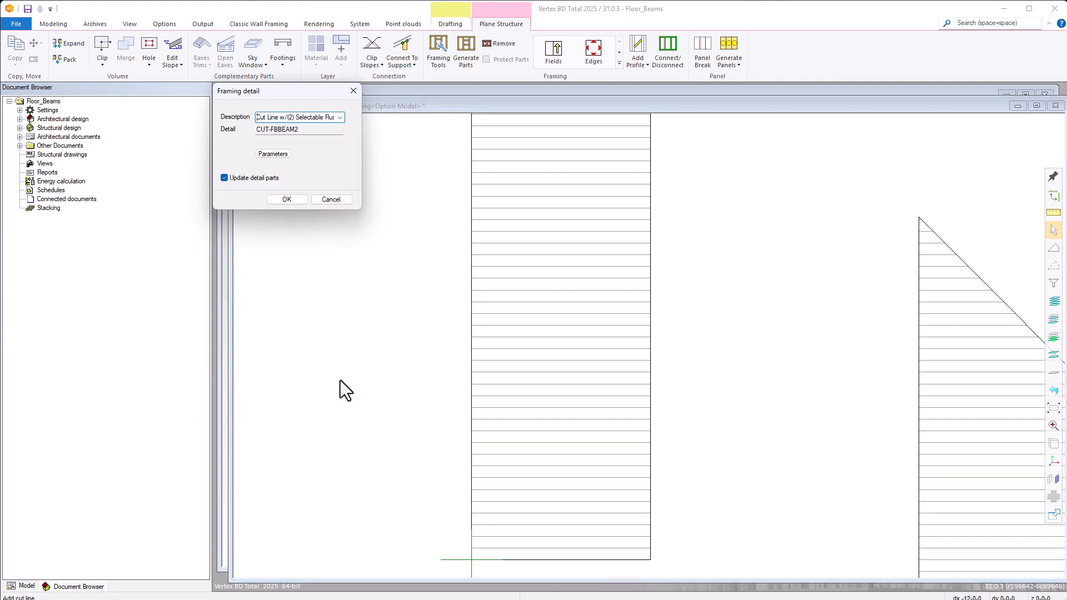
pyautogui.click(287, 199)
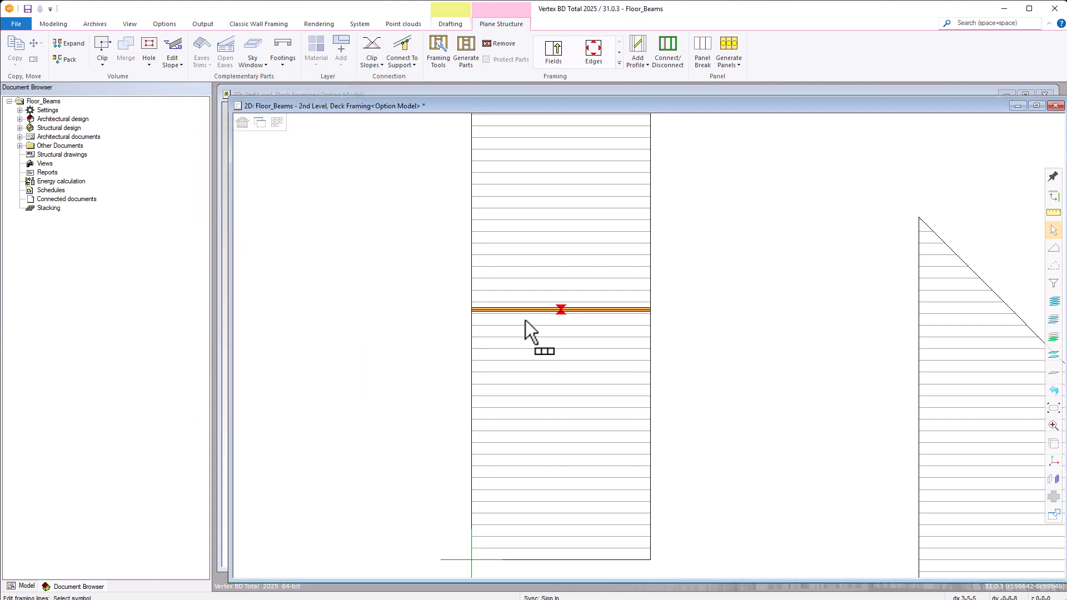
pyautogui.rightClick(549, 310)
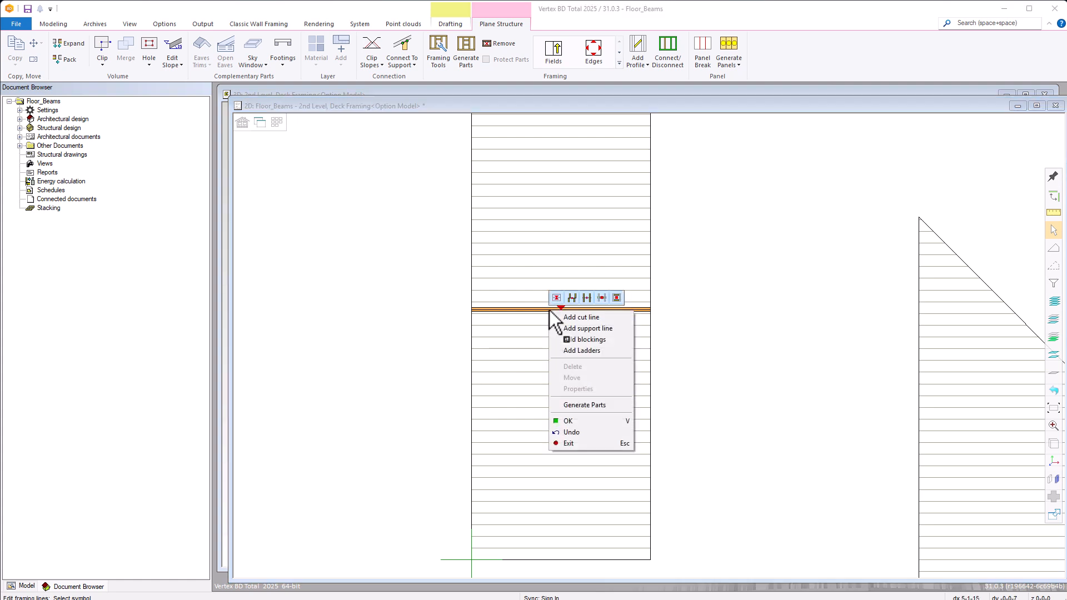
pyautogui.click(572, 423)
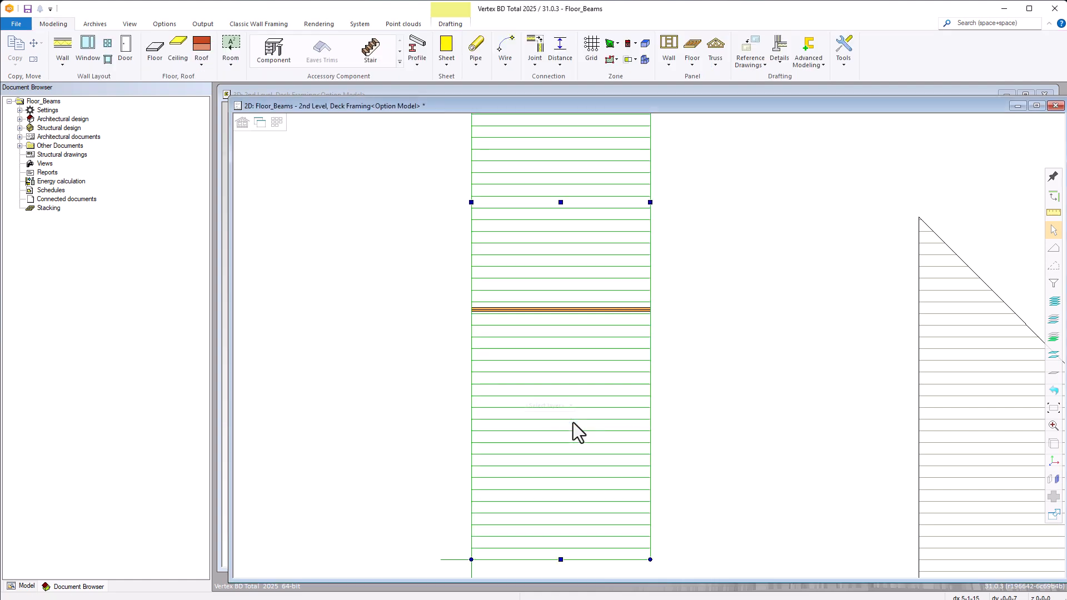
# Reopen the rectangular floor's framing lines and draw a second cut line 12-0-0 long across its full width, about a quarter down from the top.
pyautogui.scroll(-4, 649, 345)
pyautogui.scroll(4, 665, 278)
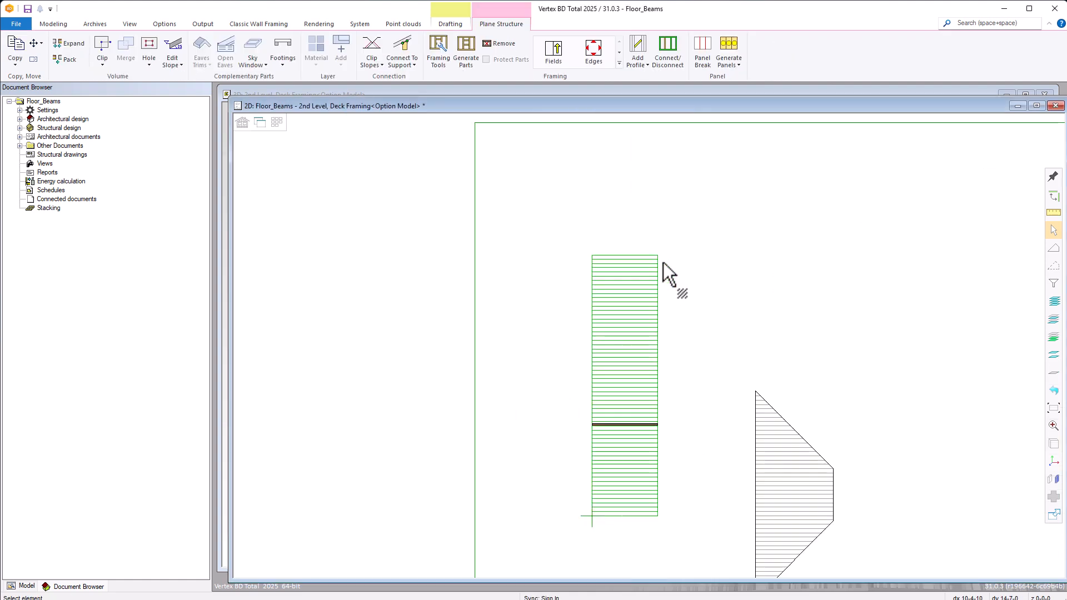
pyautogui.click(638, 282)
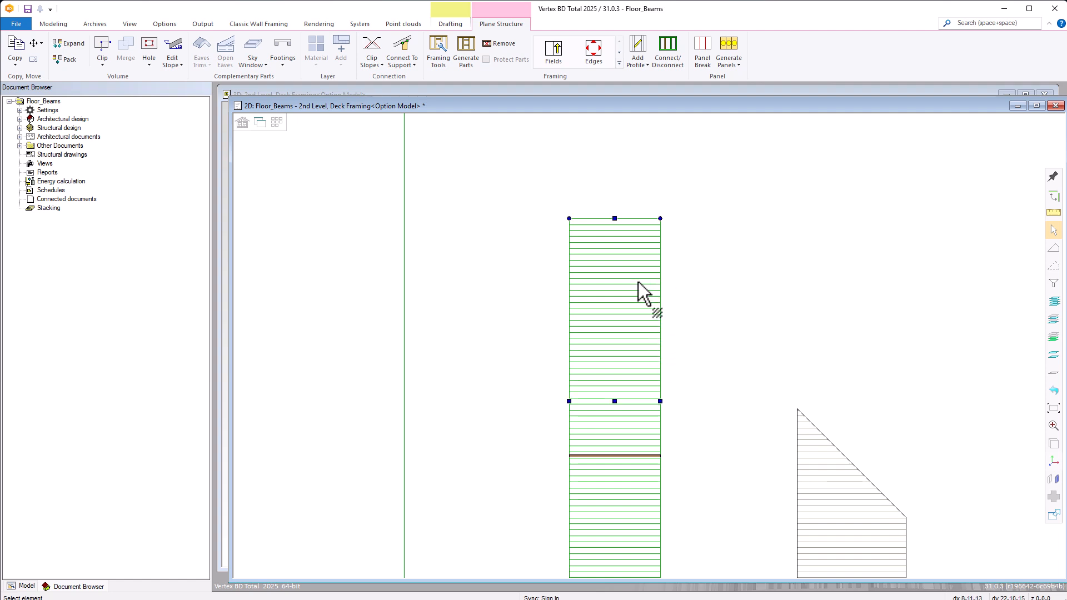
pyautogui.click(618, 63)
pyautogui.click(554, 89)
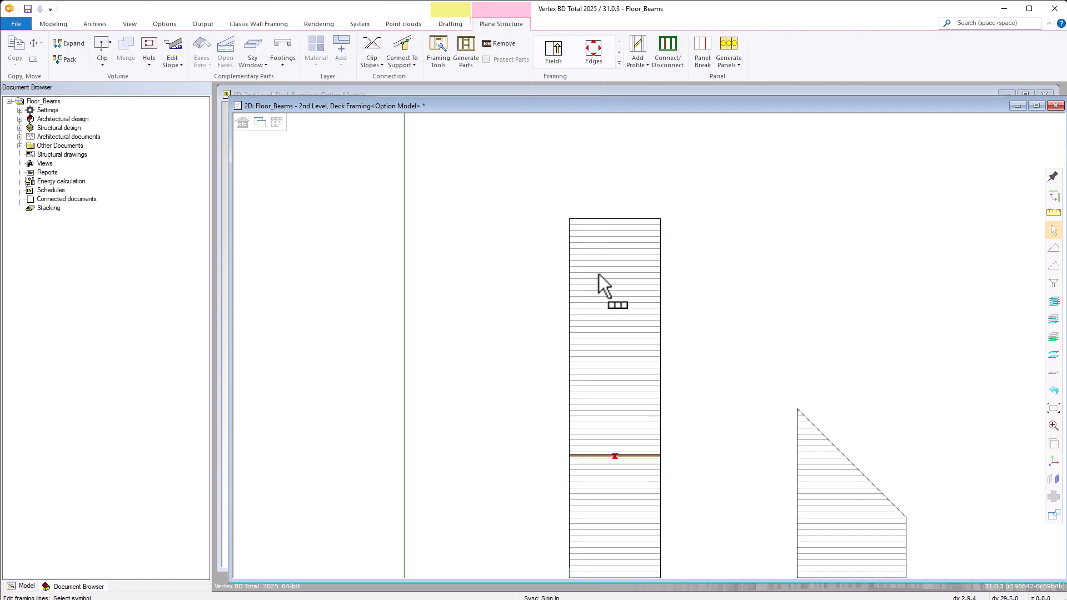
pyautogui.rightClick(642, 316)
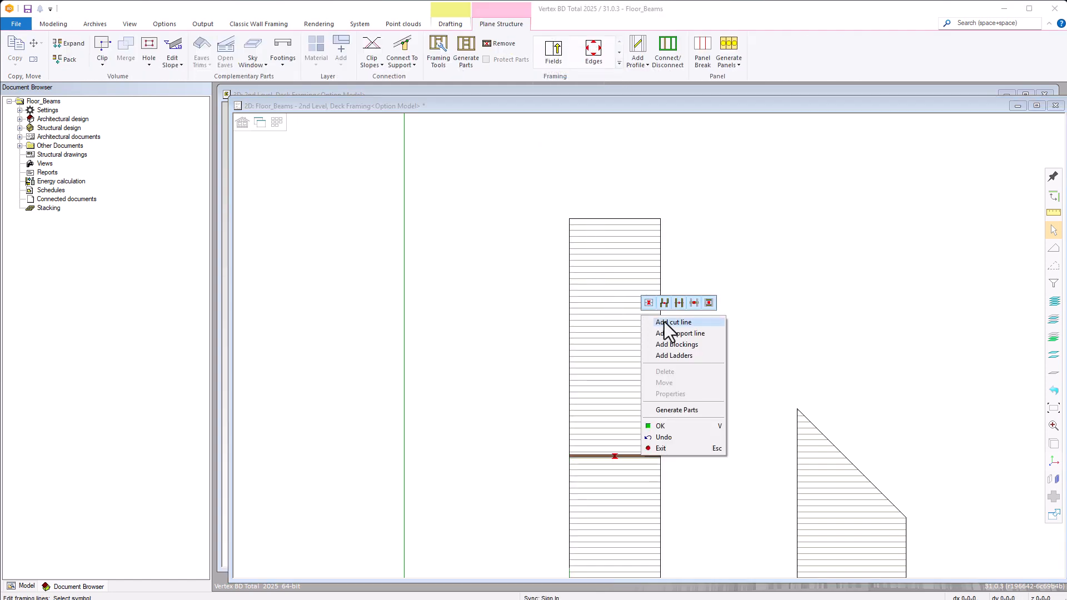
pyautogui.click(667, 334)
pyautogui.click(661, 316)
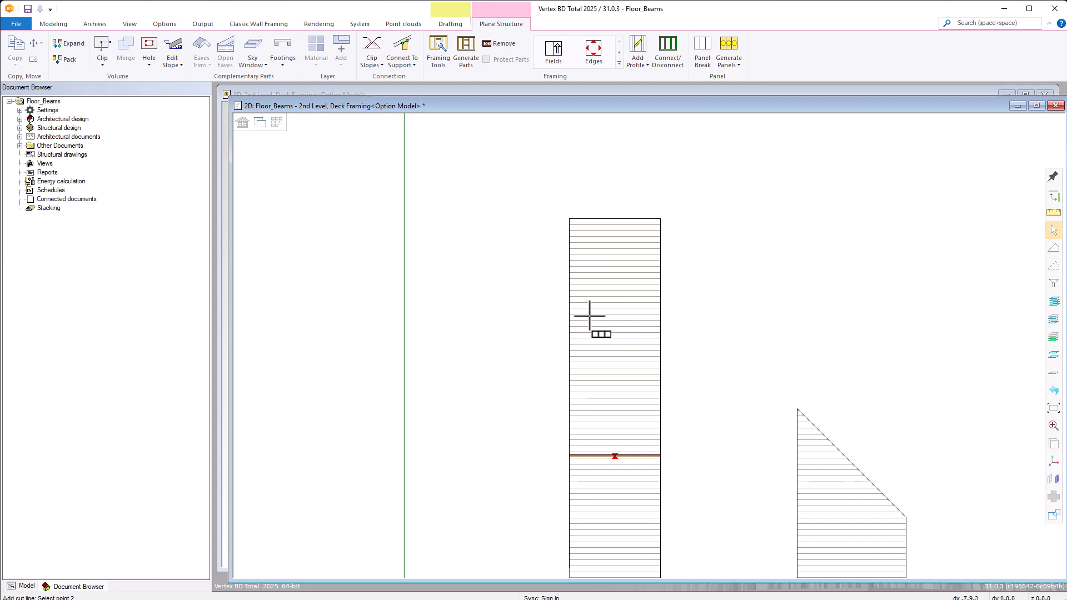
pyautogui.click(572, 316)
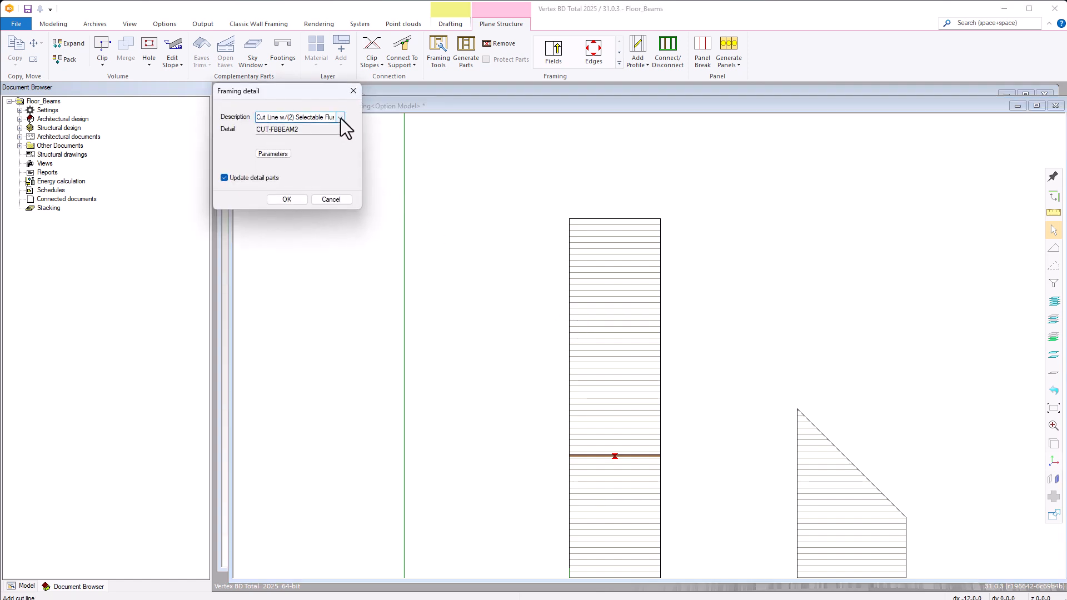
# Assign the upper cut line the detail Cut Line w/(1) Selectable Flush Top Beam, with a 4x16 SPF #2 lumber piece and HU210 joist hangers.
pyautogui.click(340, 118)
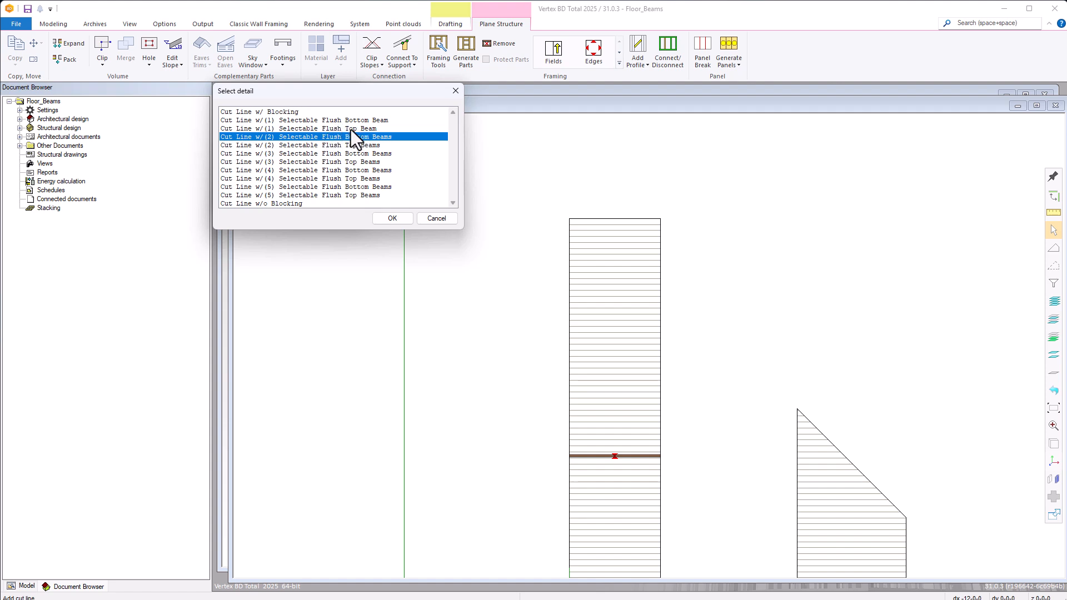
pyautogui.doubleClick(351, 129)
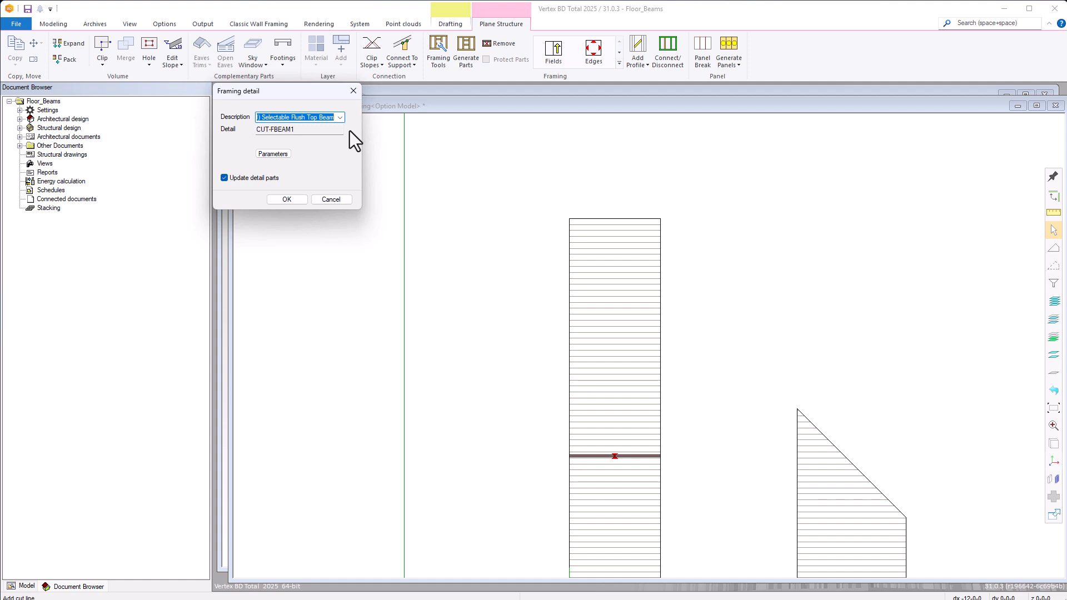
pyautogui.click(284, 156)
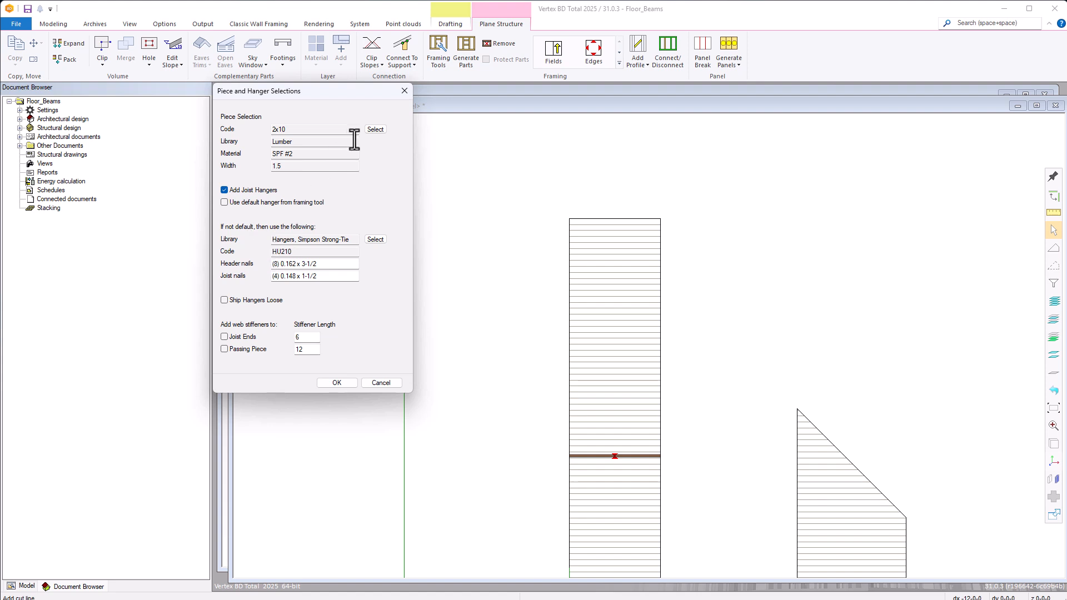
pyautogui.click(376, 130)
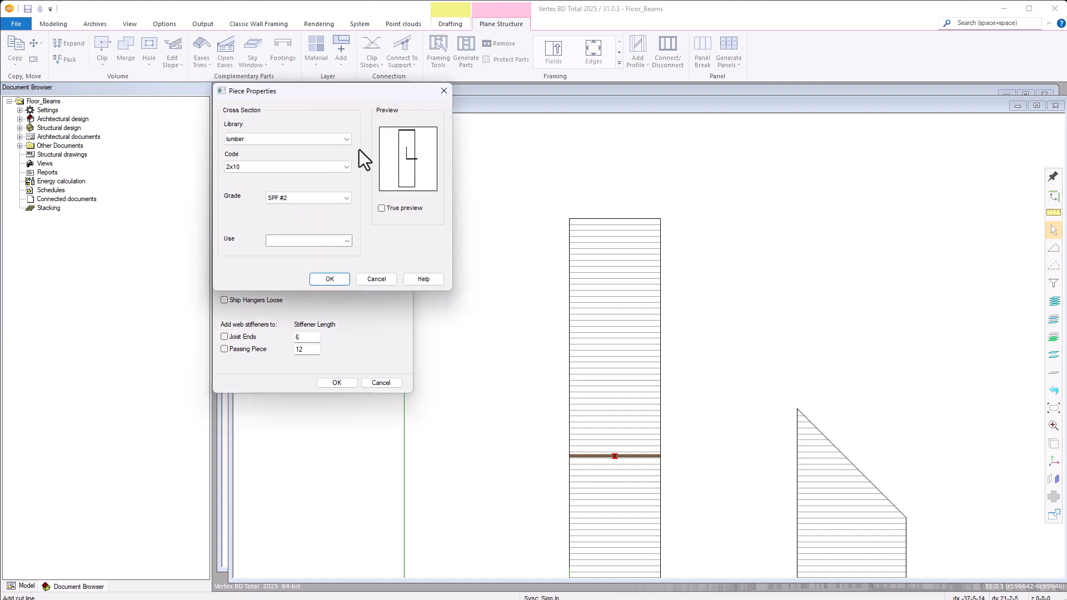
pyautogui.click(347, 168)
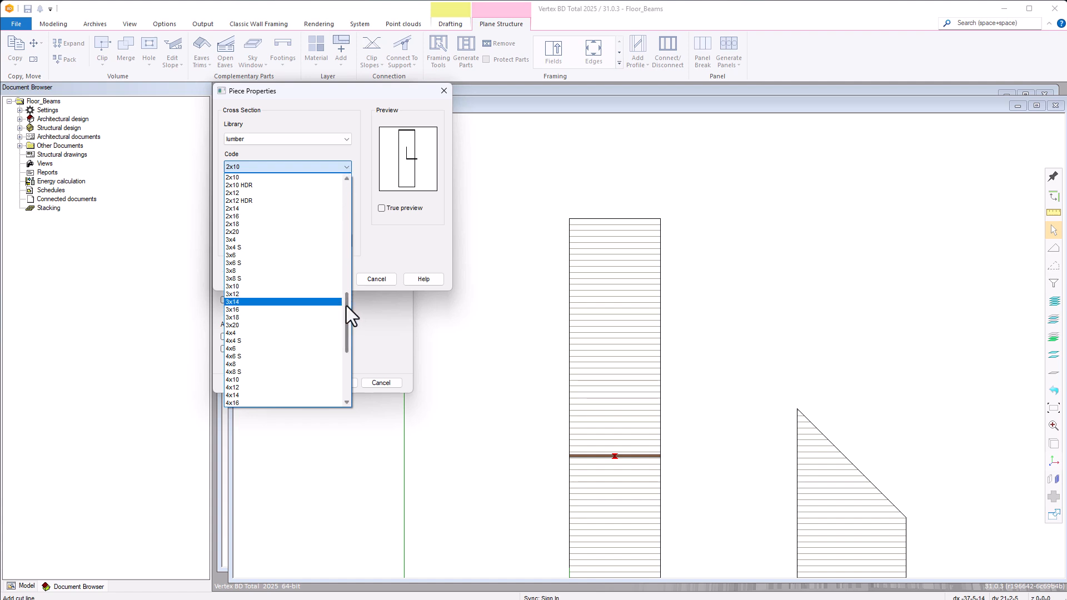
pyautogui.moveTo(345, 306); pyautogui.dragTo(348, 315)
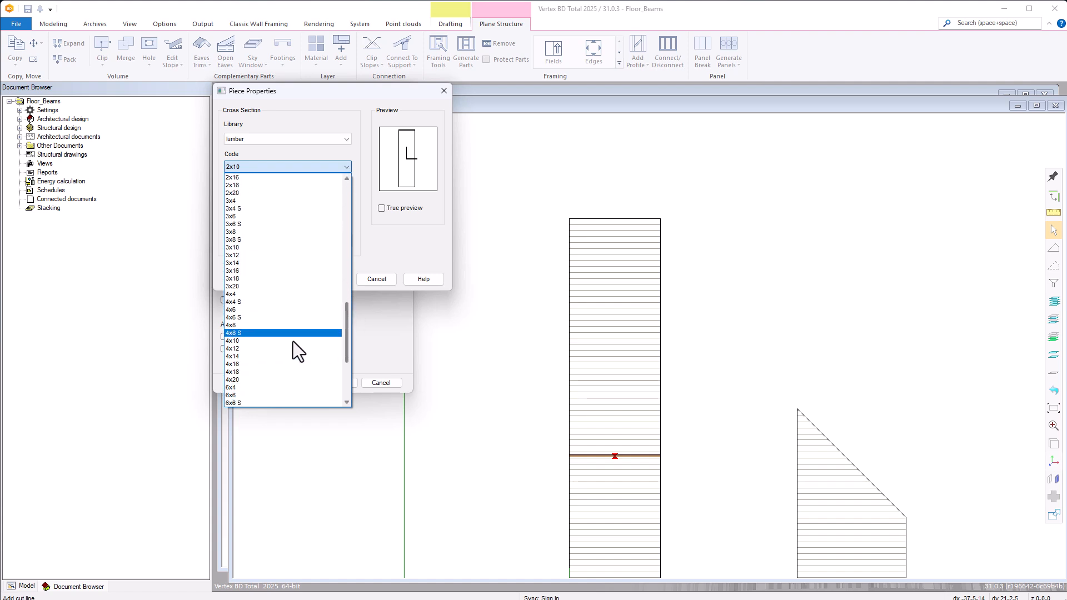
pyautogui.click(243, 364)
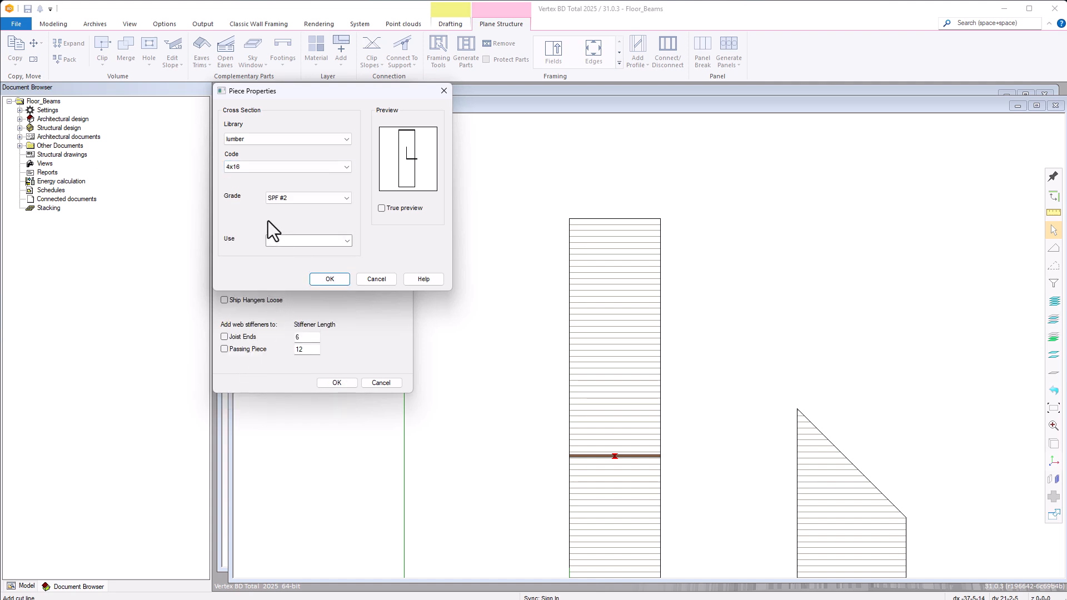
pyautogui.click(331, 279)
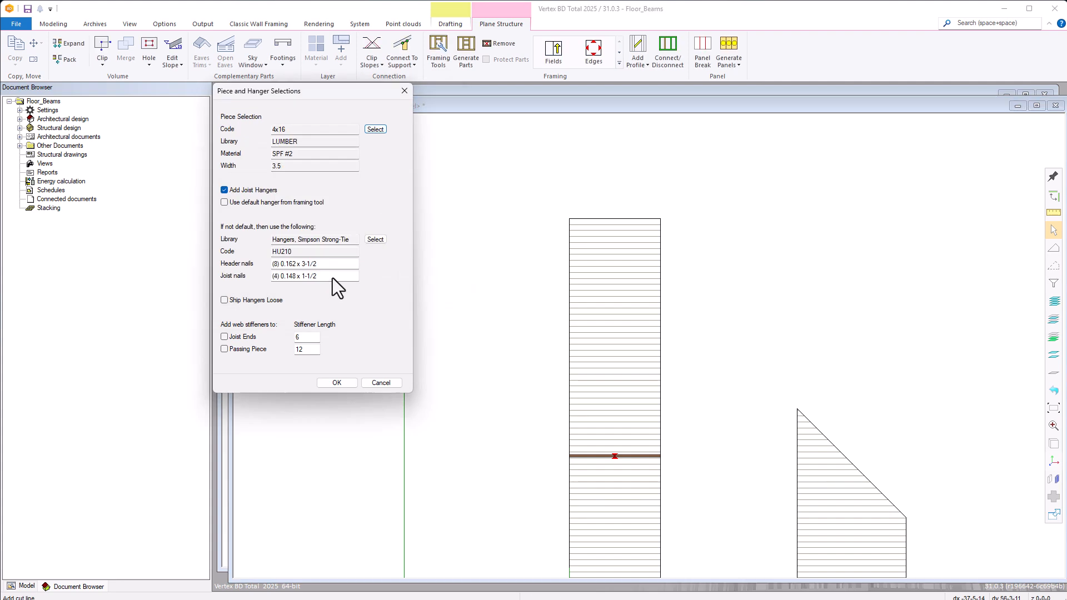
pyautogui.click(337, 382)
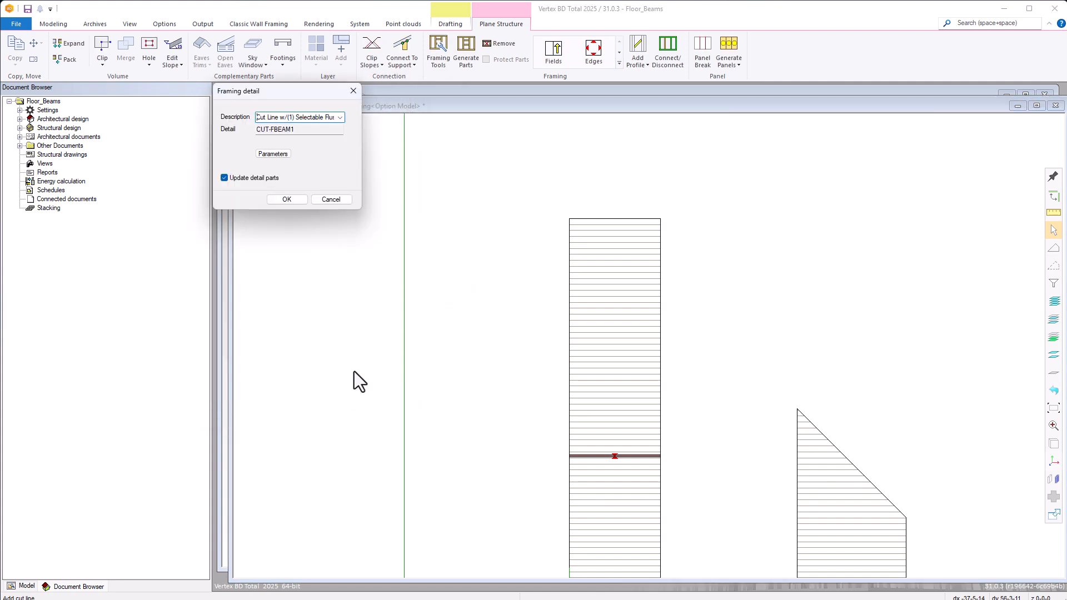
pyautogui.click(286, 199)
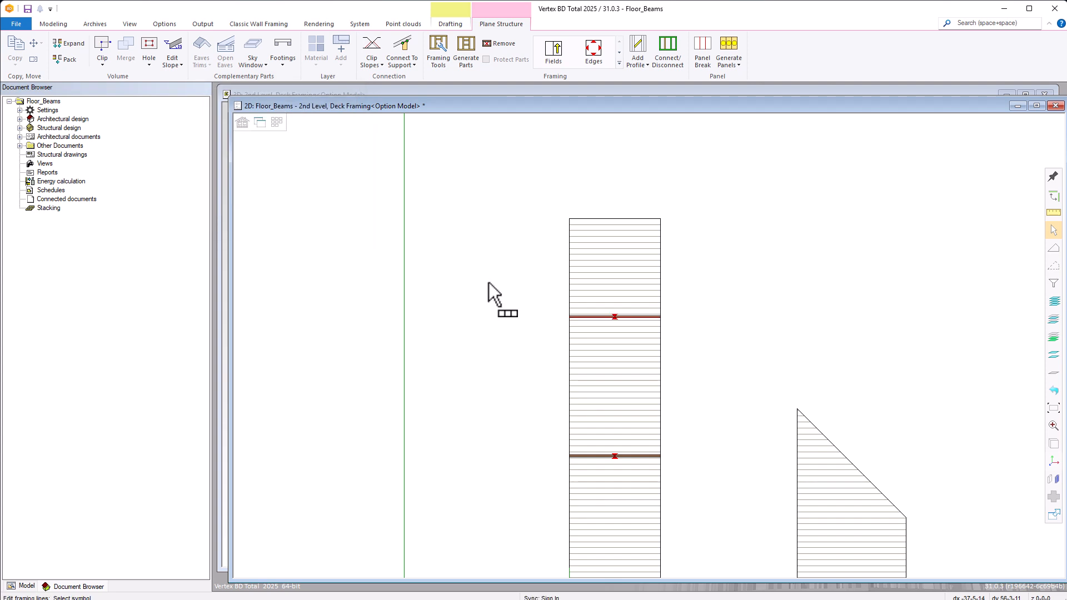
# Generate the rectangular floor's framing parts and finish editing its framing lines.
pyautogui.rightClick(621, 354)
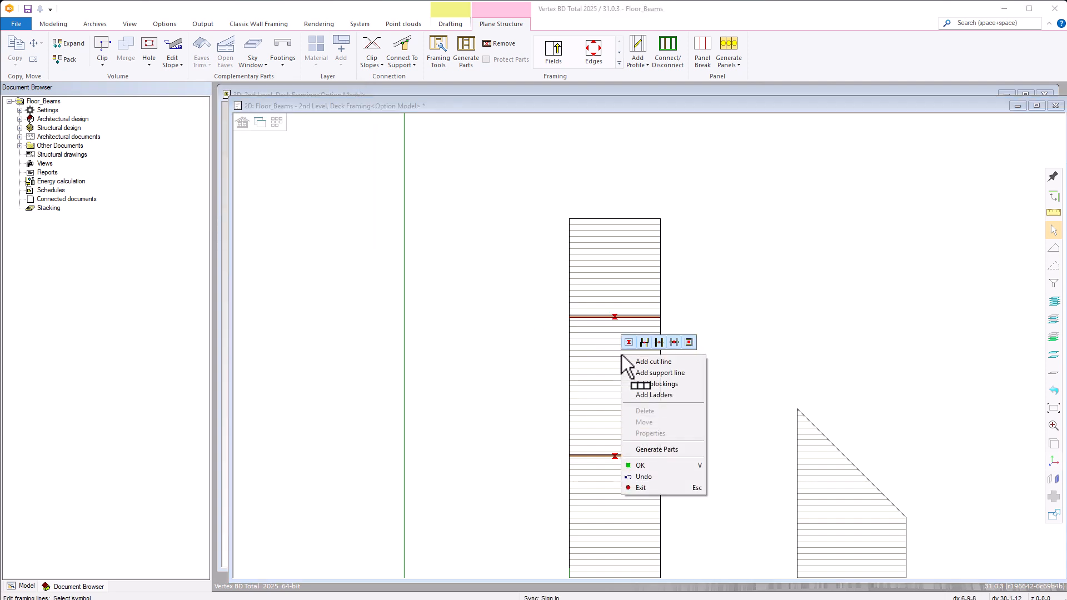
pyautogui.click(655, 450)
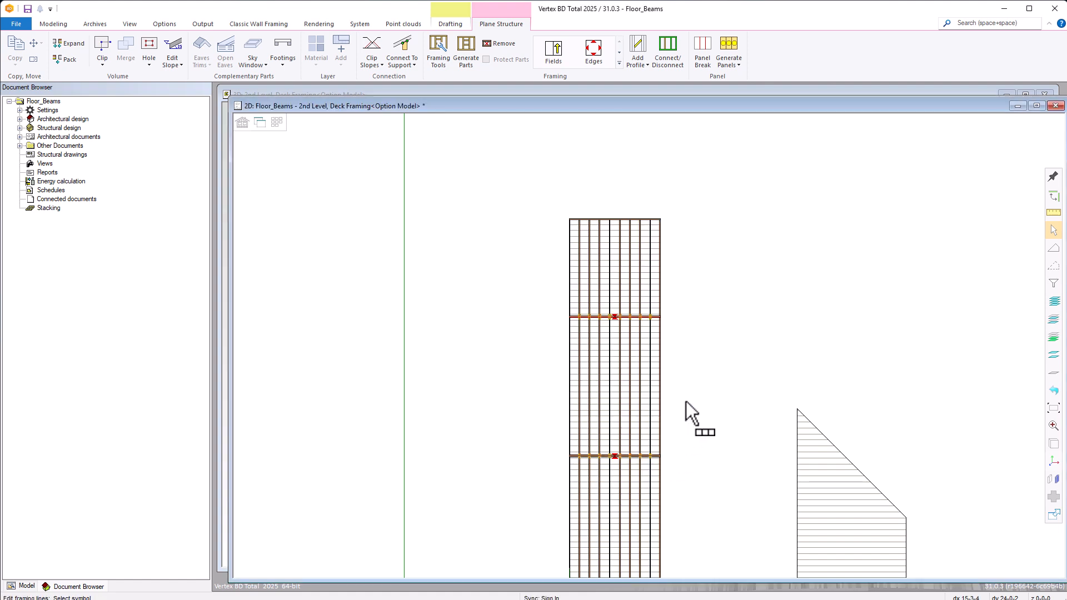
pyautogui.rightClick(686, 401)
pyautogui.click(702, 534)
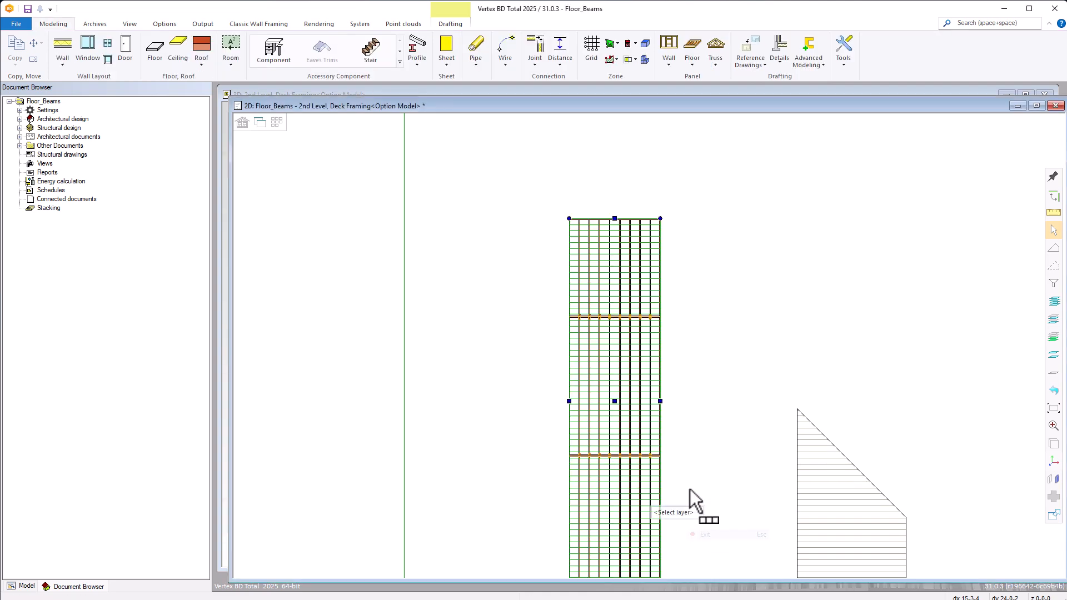
pyautogui.click(675, 371)
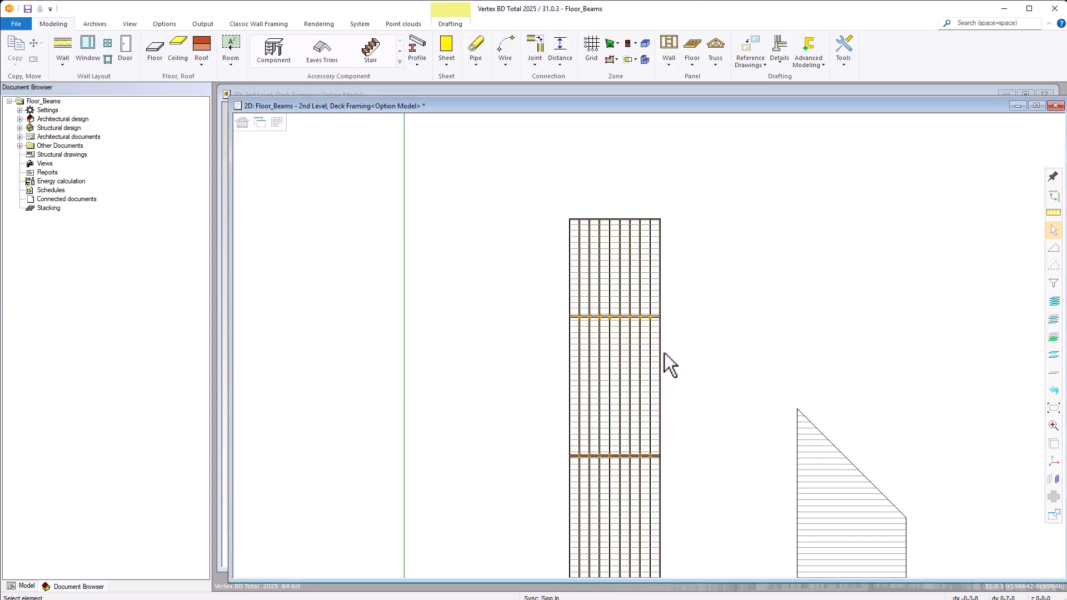
# Inspect the beams up close and check the properties of a joist hanger on the lower double beam, leaving them unchanged.
pyautogui.scroll(3, 651, 346)
pyautogui.scroll(3, 649, 343)
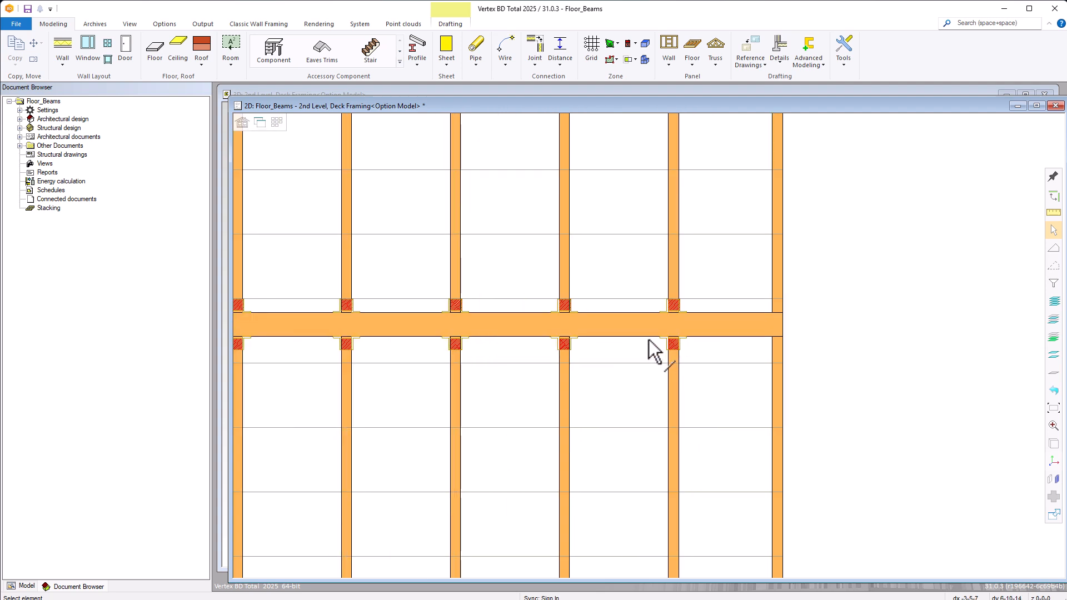
pyautogui.scroll(-5, 649, 346)
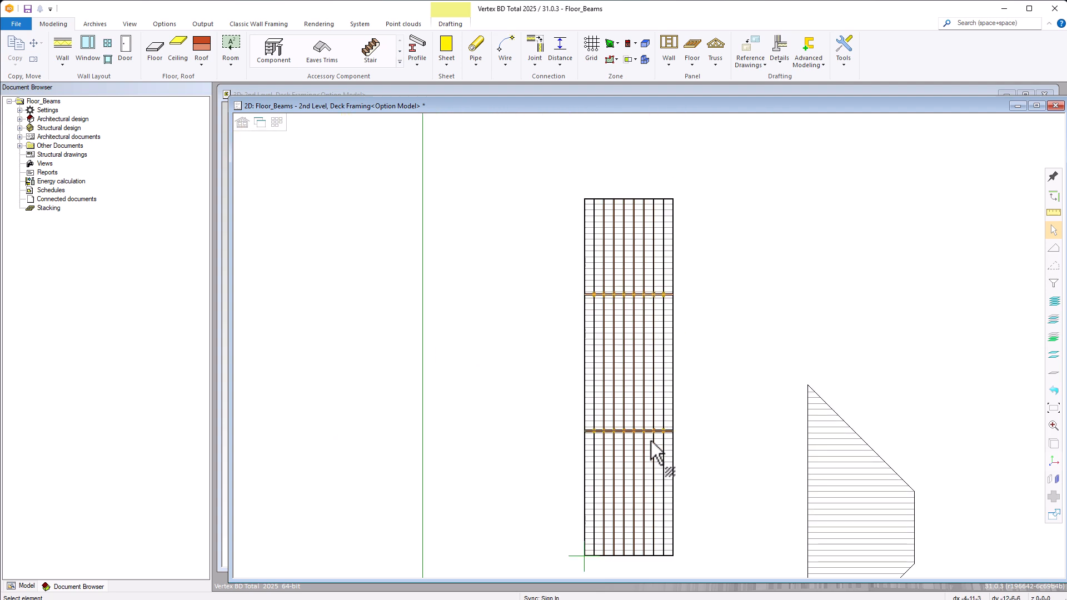
pyautogui.scroll(5, 654, 340)
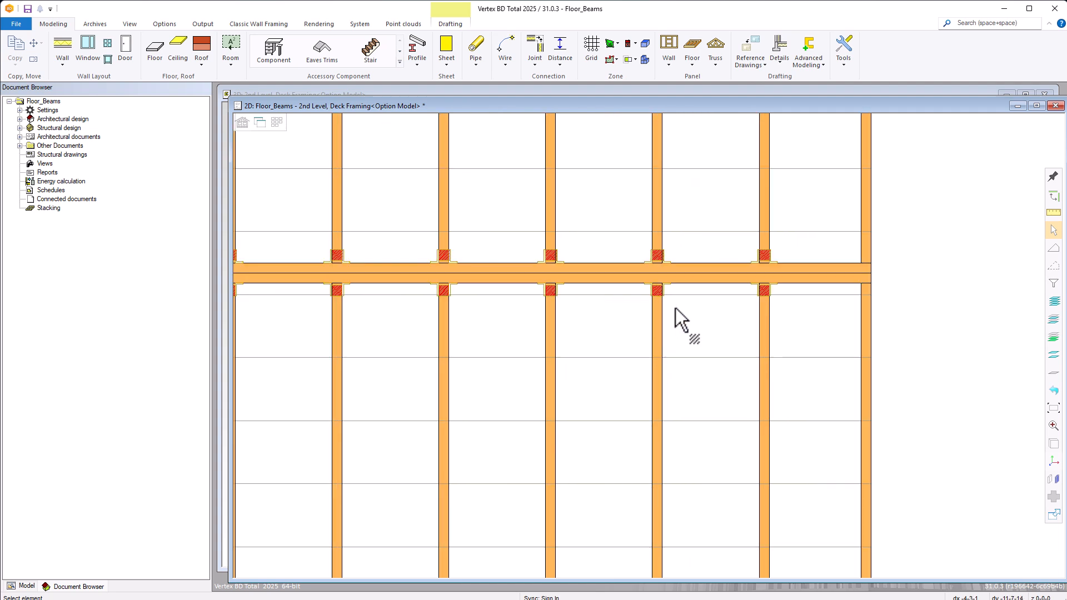
pyautogui.scroll(2, 675, 305)
pyautogui.click(632, 312)
pyautogui.doubleClick(630, 308)
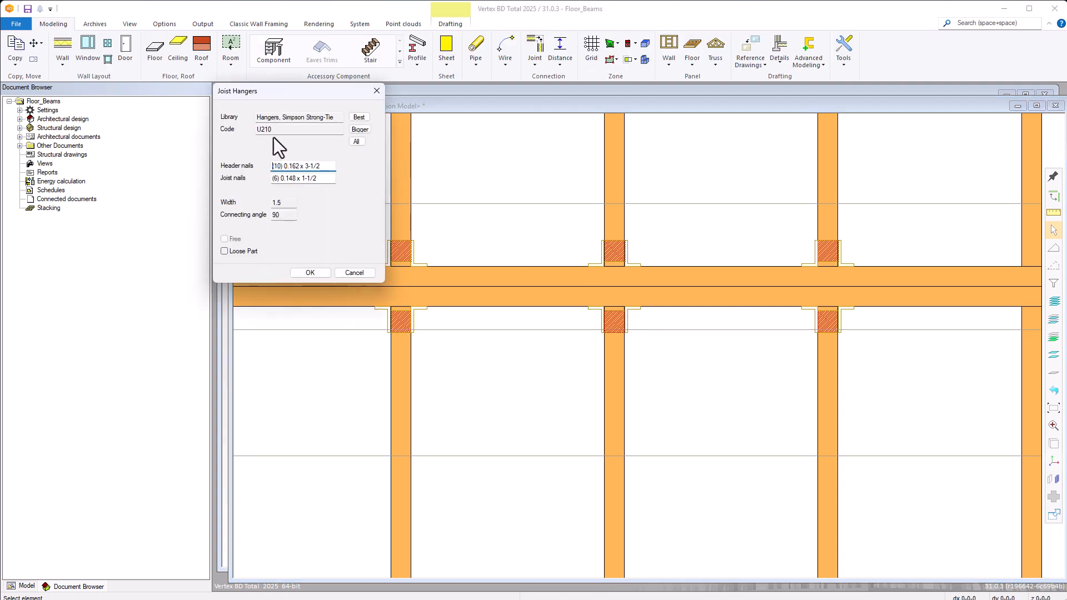
pyautogui.click(360, 274)
pyautogui.scroll(-10, 611, 362)
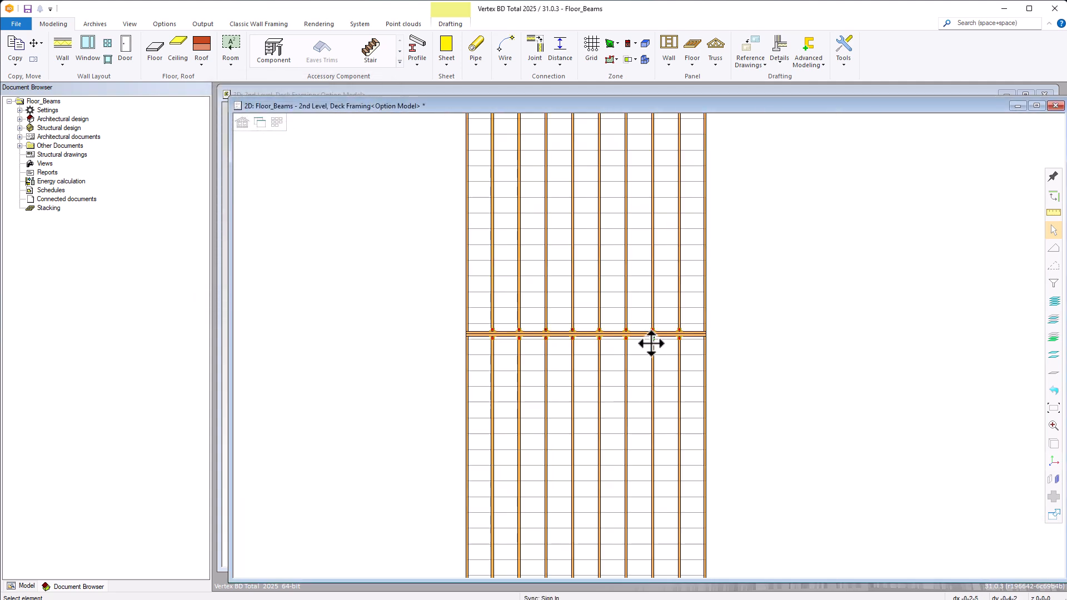
# Check the properties of a joist hanger below the upper single beam, keeping its current settings.
pyautogui.scroll(-3, 651, 344)
pyautogui.scroll(5, 649, 344)
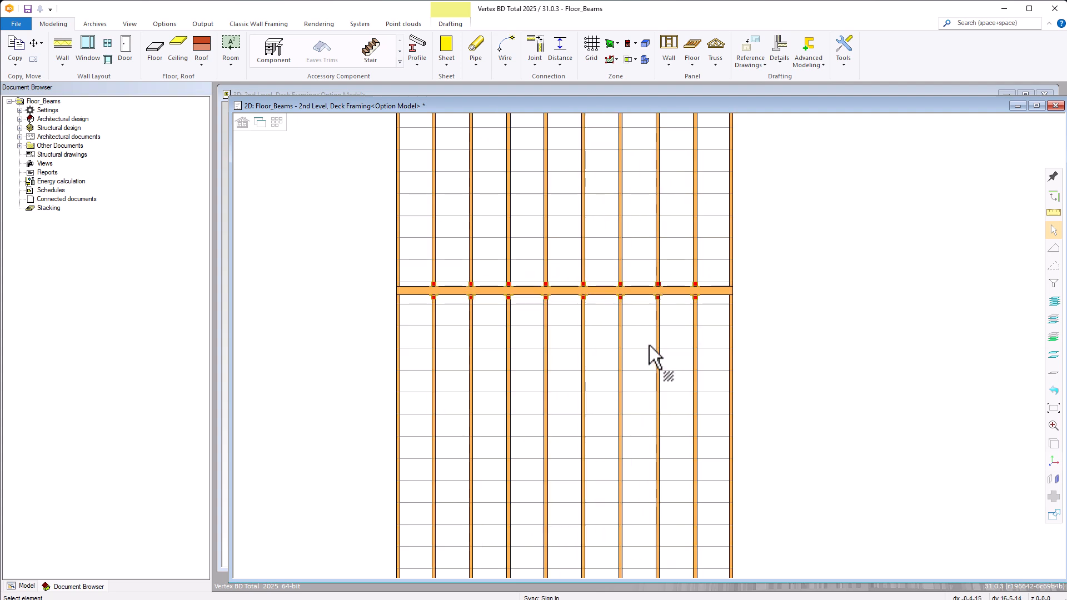
pyautogui.scroll(5, 661, 313)
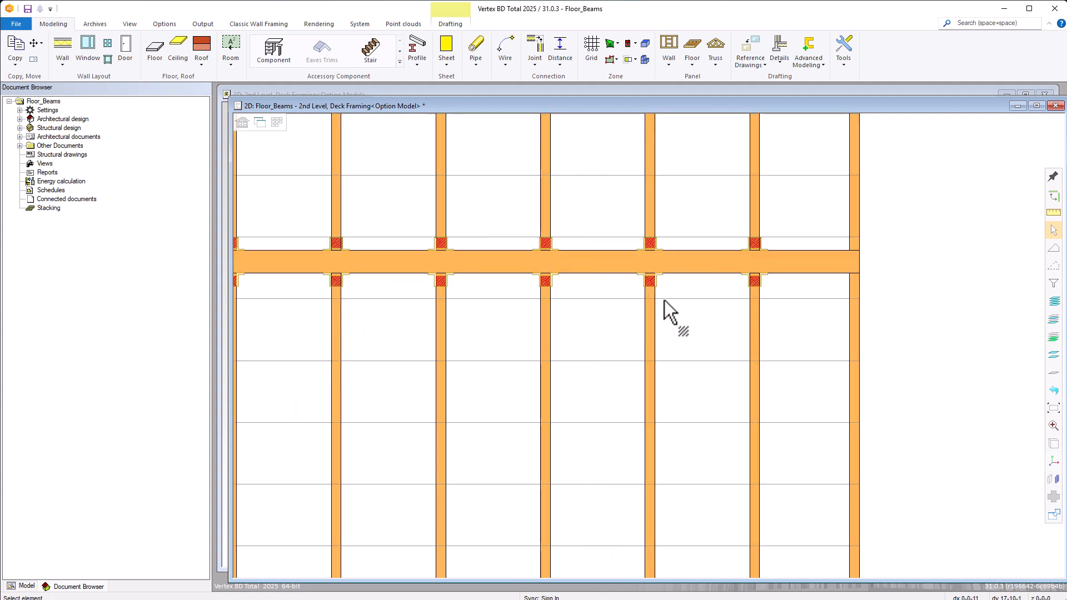
pyautogui.doubleClick(659, 279)
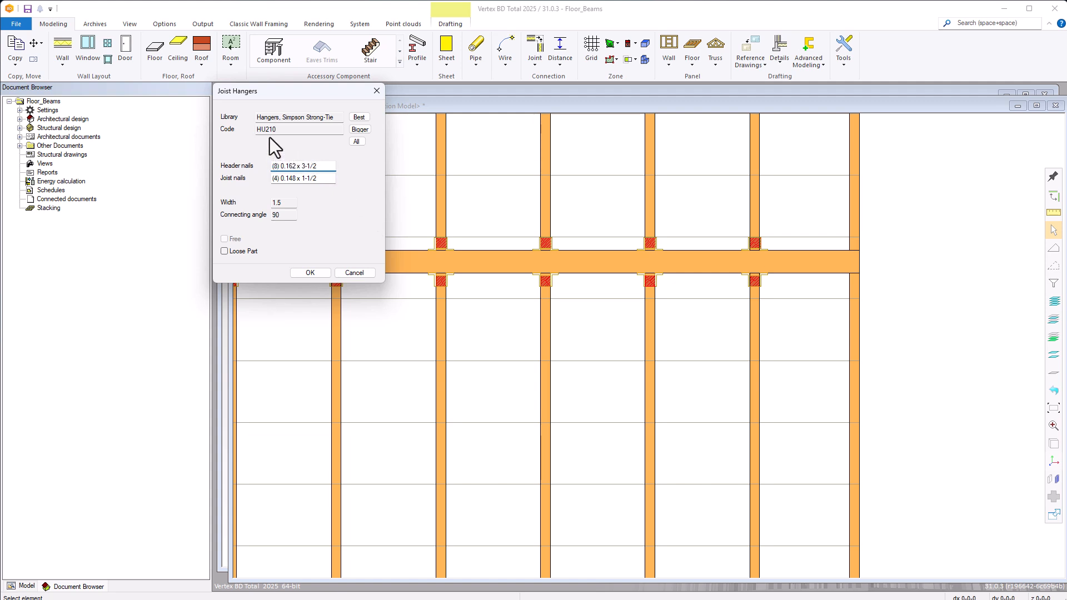
pyautogui.click(310, 272)
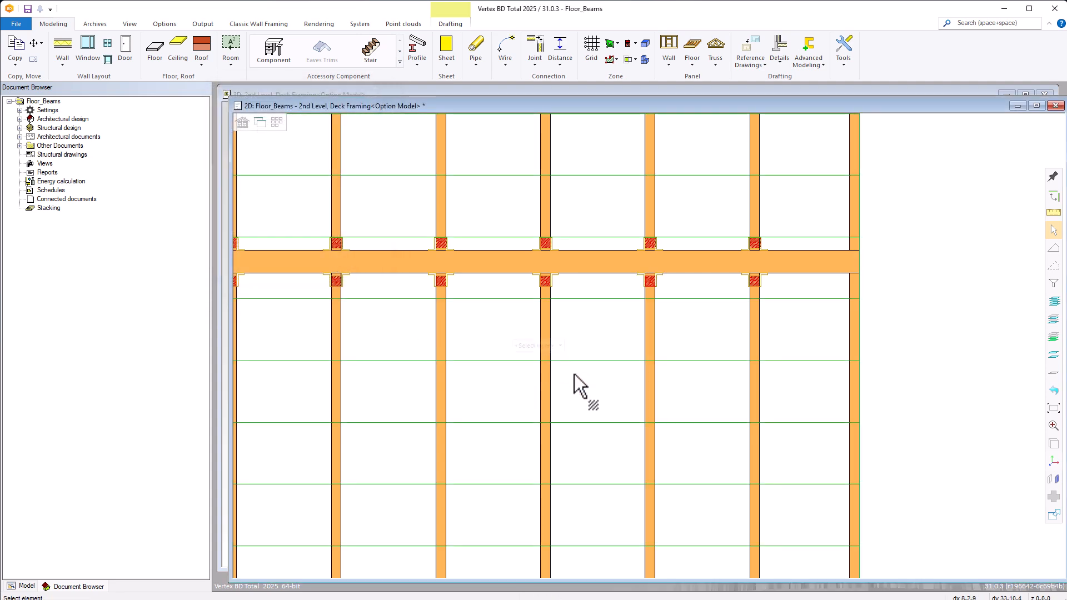
# Examine both flush beams in the 3D view of the framing, and return to the 2D view.
pyautogui.scroll(-2, 573, 373)
pyautogui.hotkey('ctrl', 'Tab')
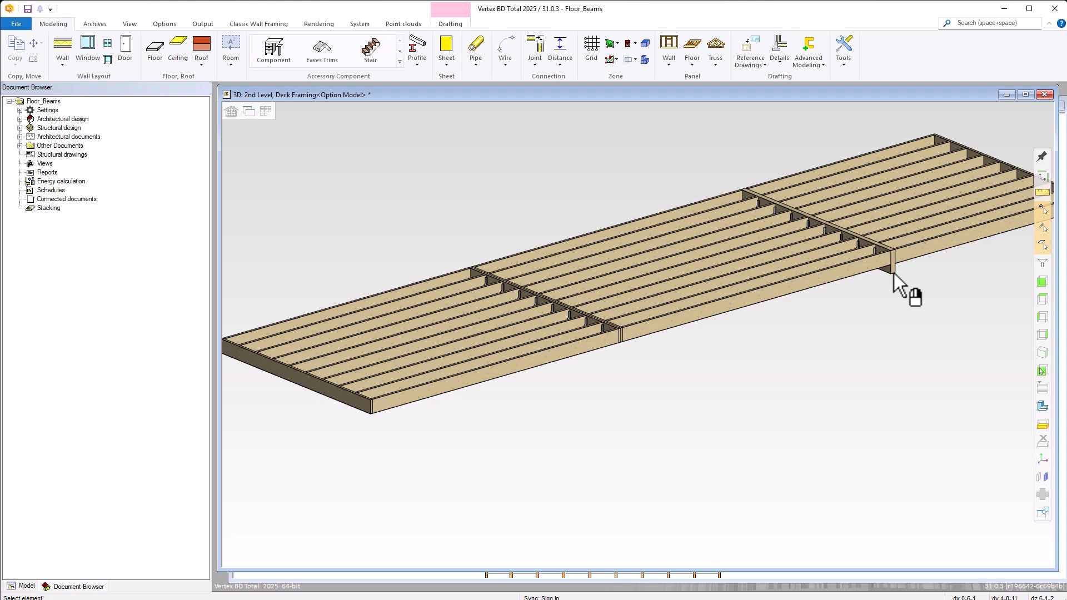
pyautogui.hotkey('ctrl', 'Tab')
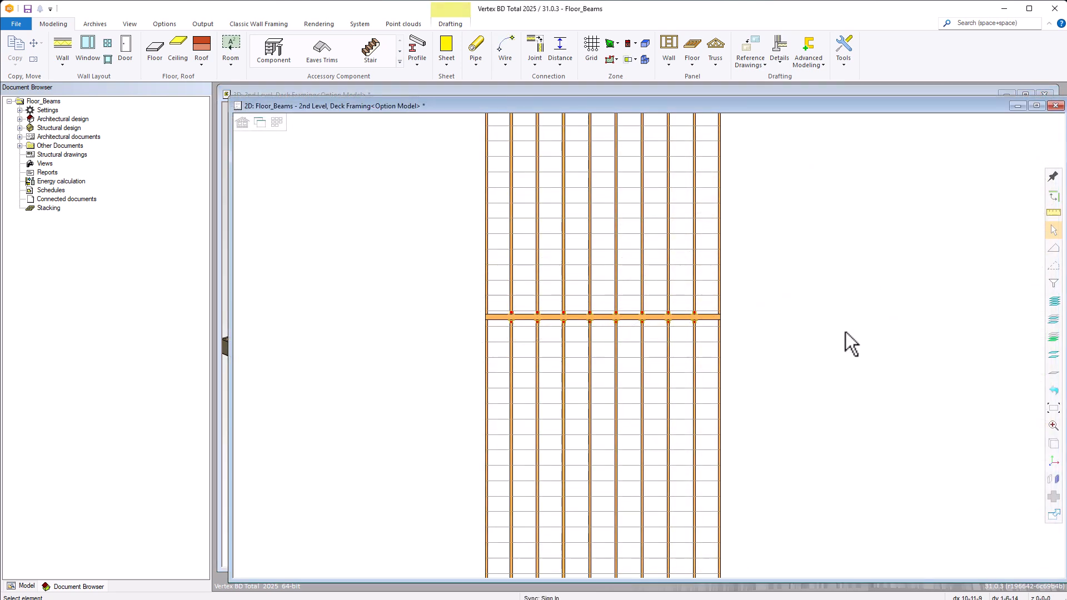
# Give the rectangular floor's bottom edge the Default Header (1) Single detail with joist hangers, using the default hanger from the framing tool.
pyautogui.scroll(-1, 776, 408)
pyautogui.scroll(-1, 654, 378)
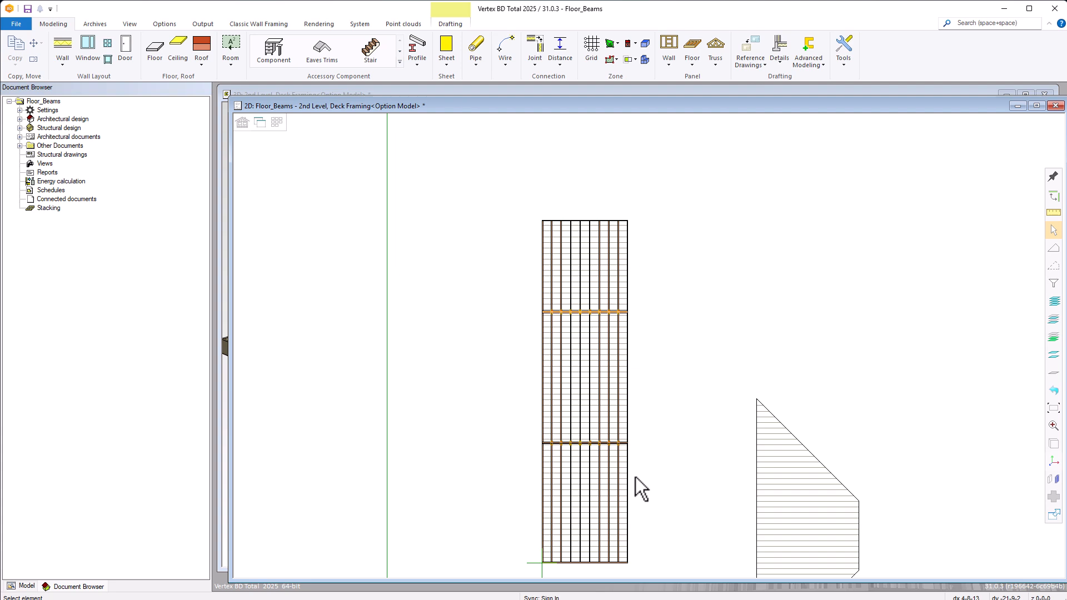
pyautogui.click(606, 364)
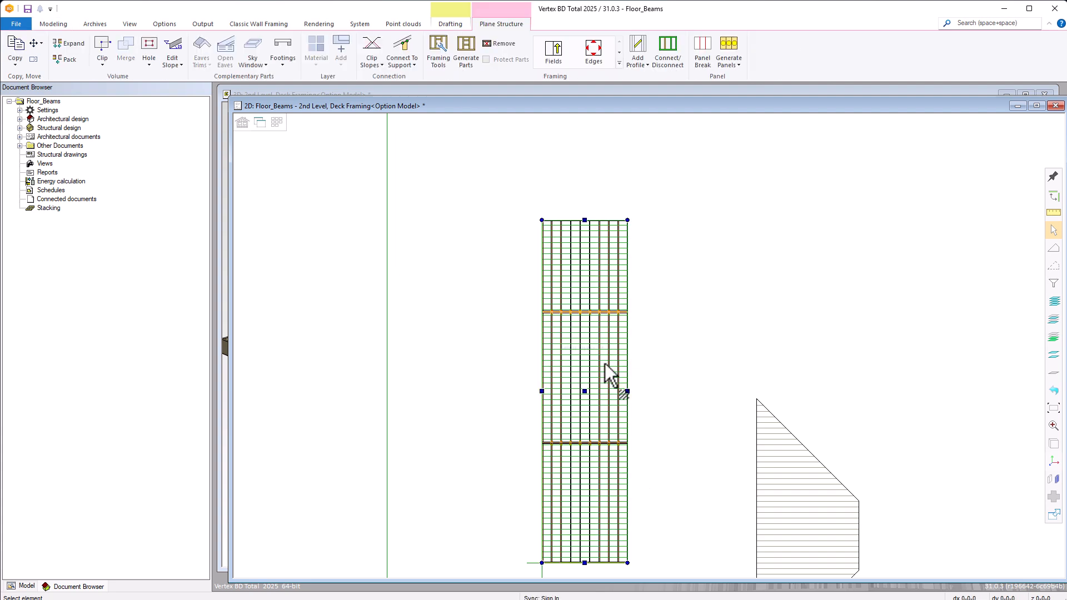
pyautogui.click(593, 51)
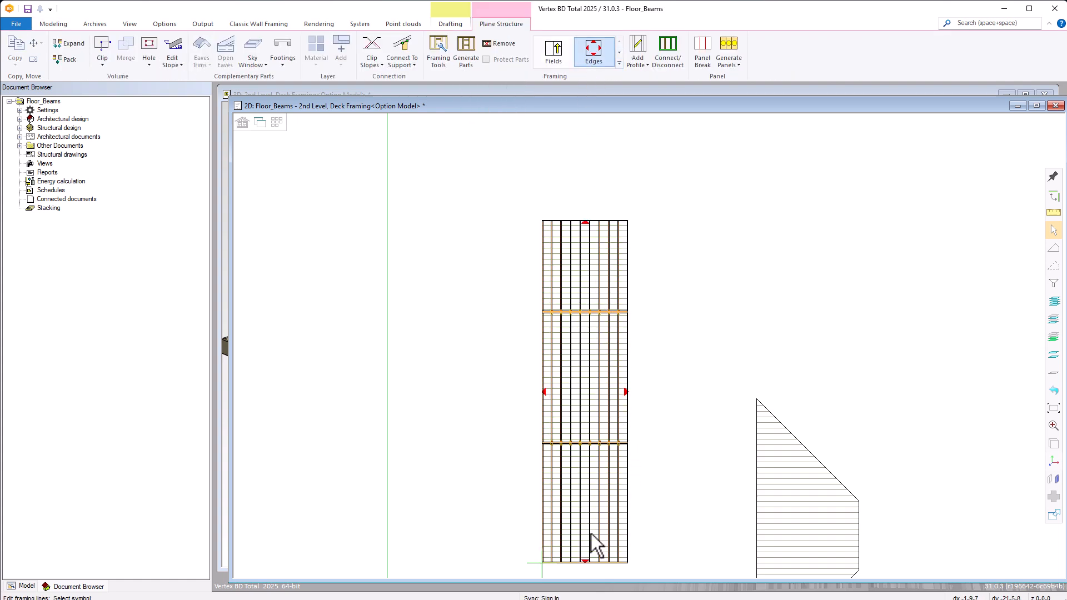
pyautogui.scroll(3, 591, 569)
pyautogui.scroll(2, 644, 333)
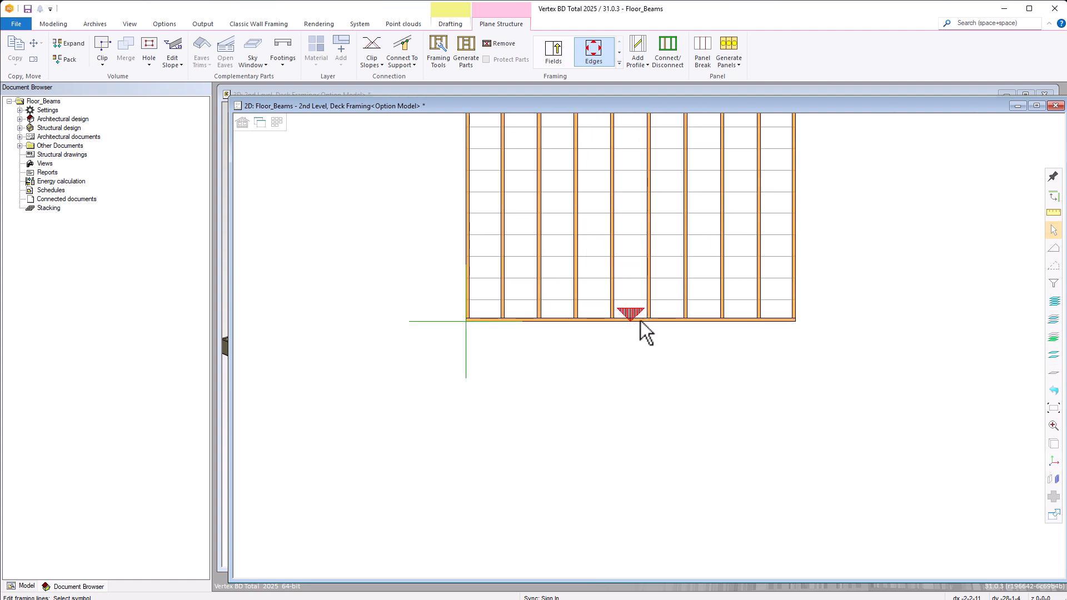
pyautogui.click(631, 309)
pyautogui.rightClick(632, 309)
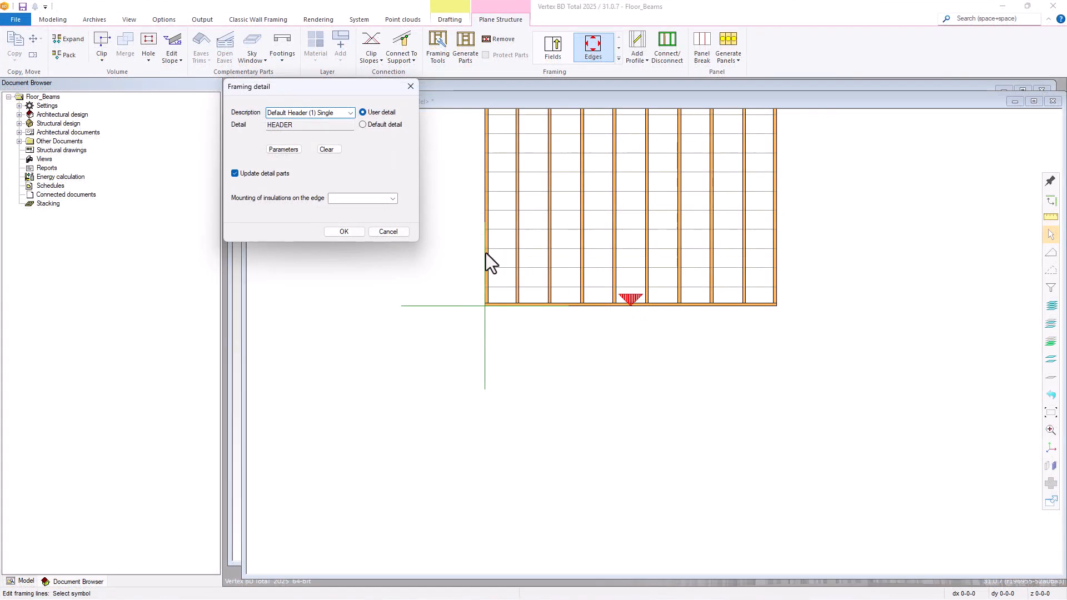
pyautogui.click(284, 150)
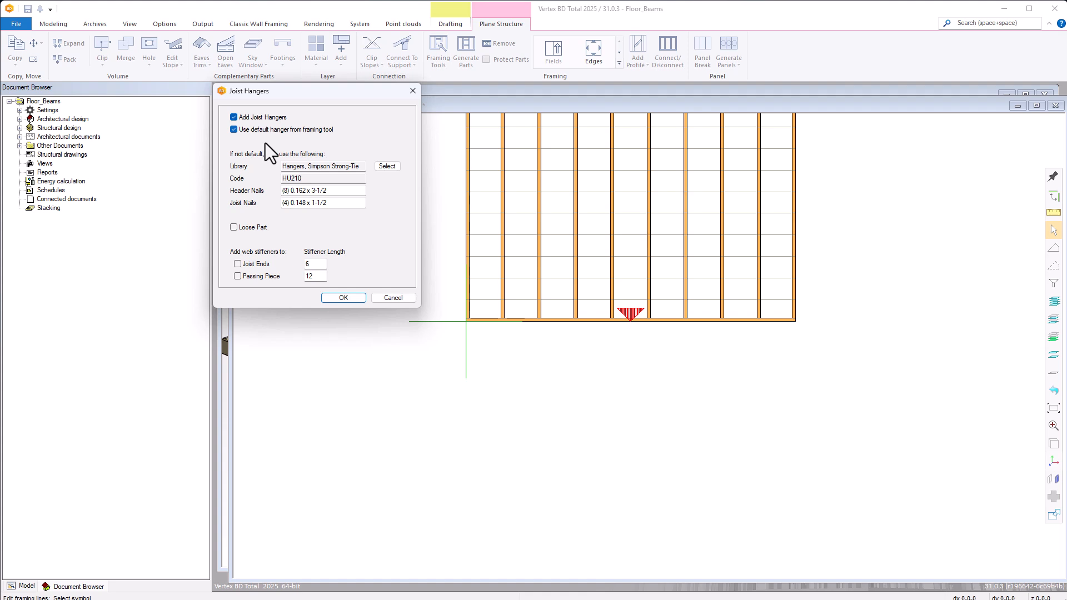
pyautogui.click(339, 297)
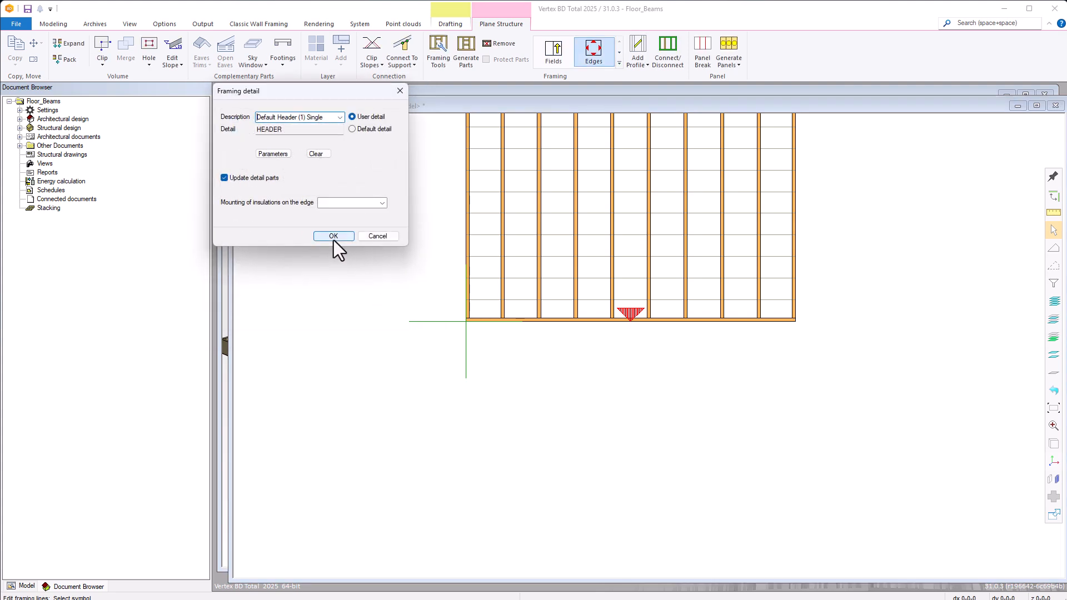
pyautogui.click(334, 236)
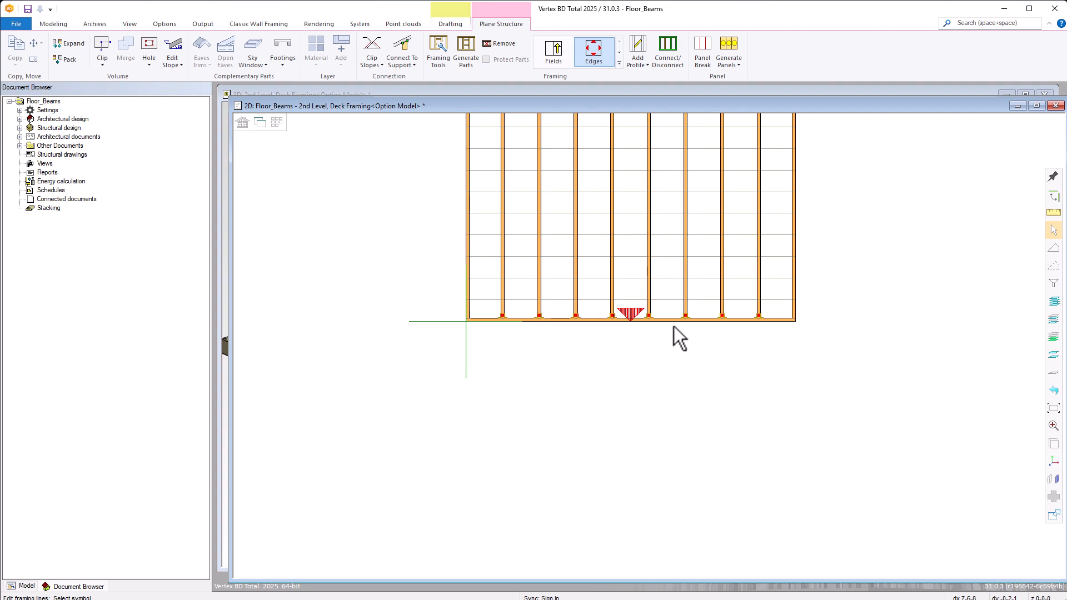
# Assign the user detail Selectable Header (2) Double to the rectangular floor's top edge.
pyautogui.scroll(-6, 664, 321)
pyautogui.scroll(7, 648, 183)
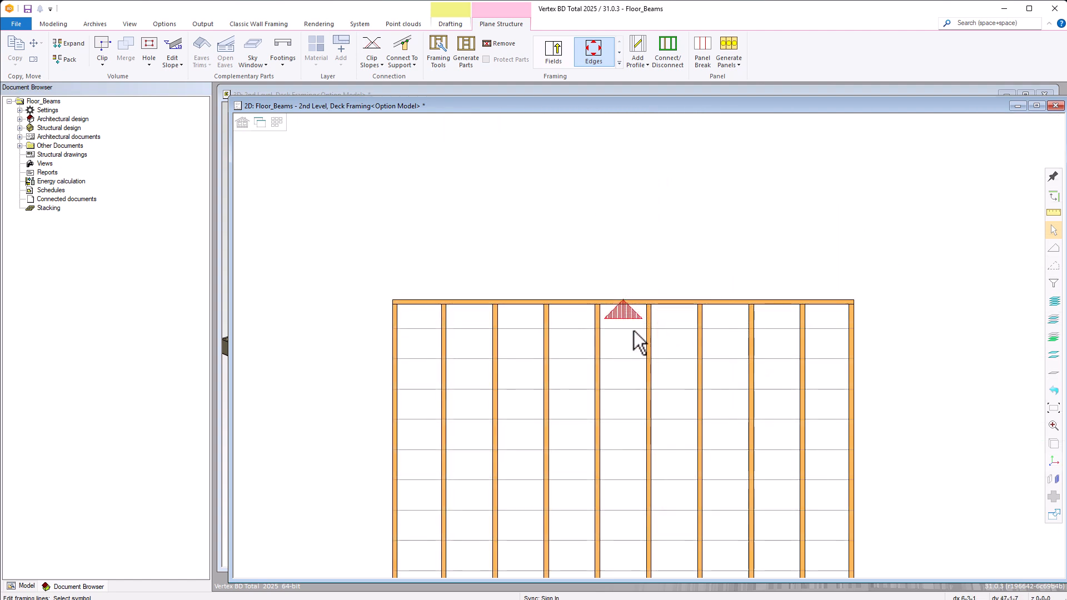
pyautogui.rightClick(626, 315)
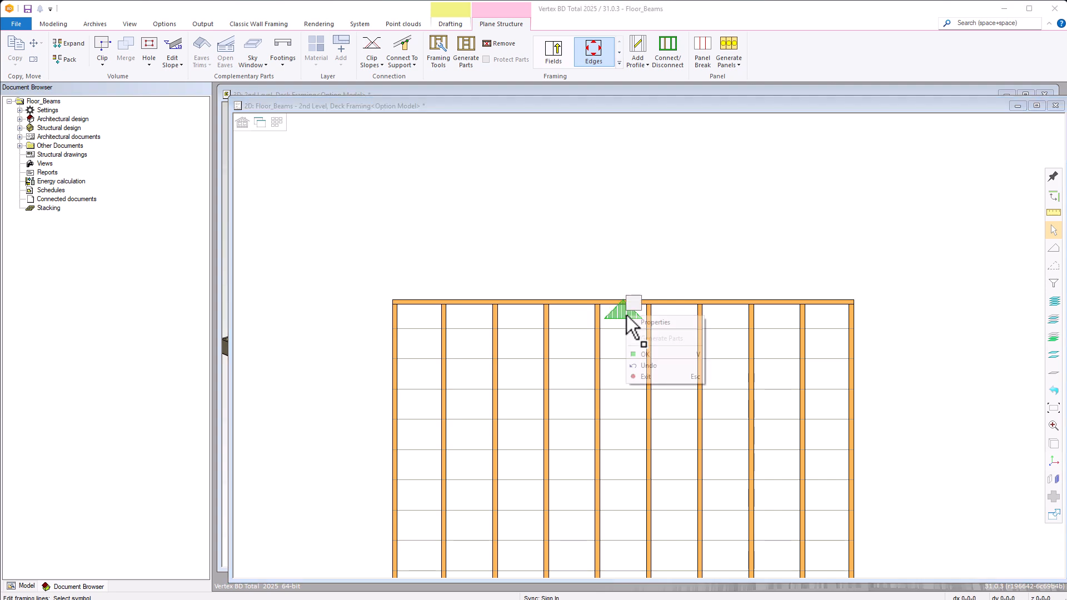
pyautogui.click(637, 322)
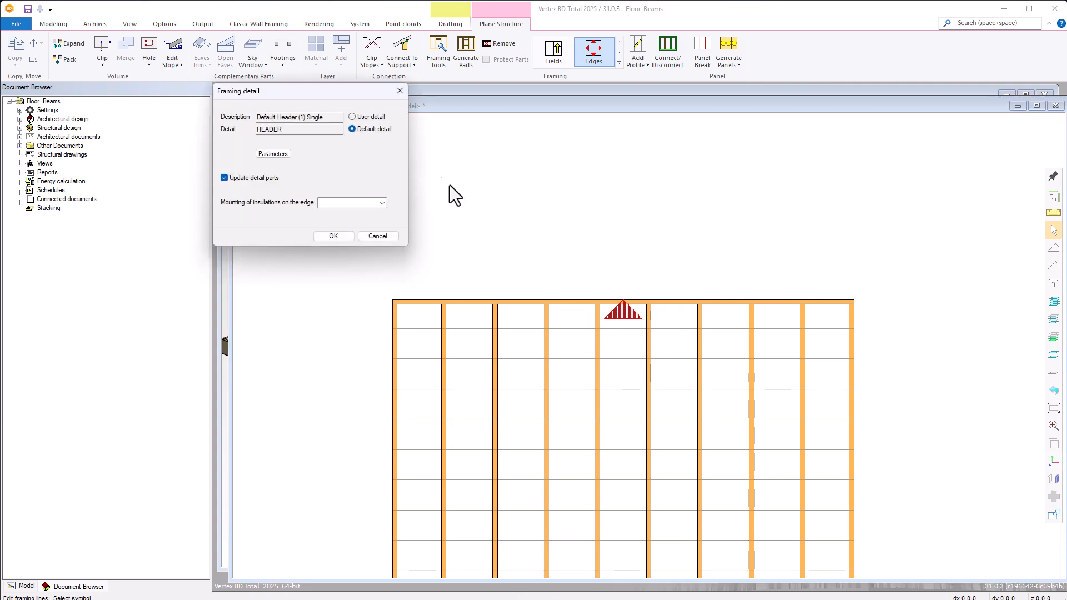
pyautogui.click(350, 117)
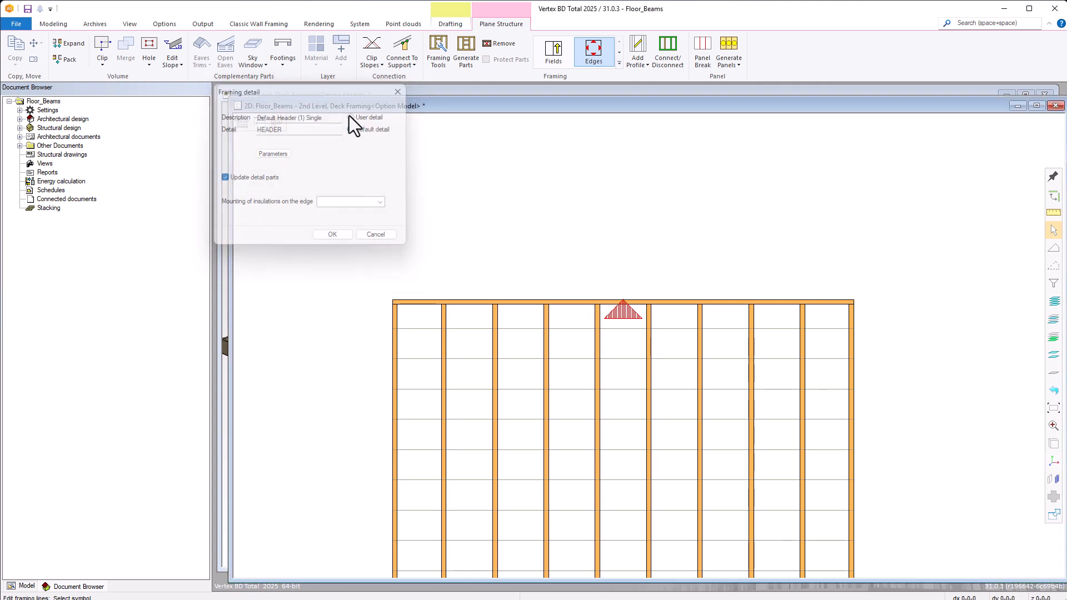
pyautogui.click(341, 117)
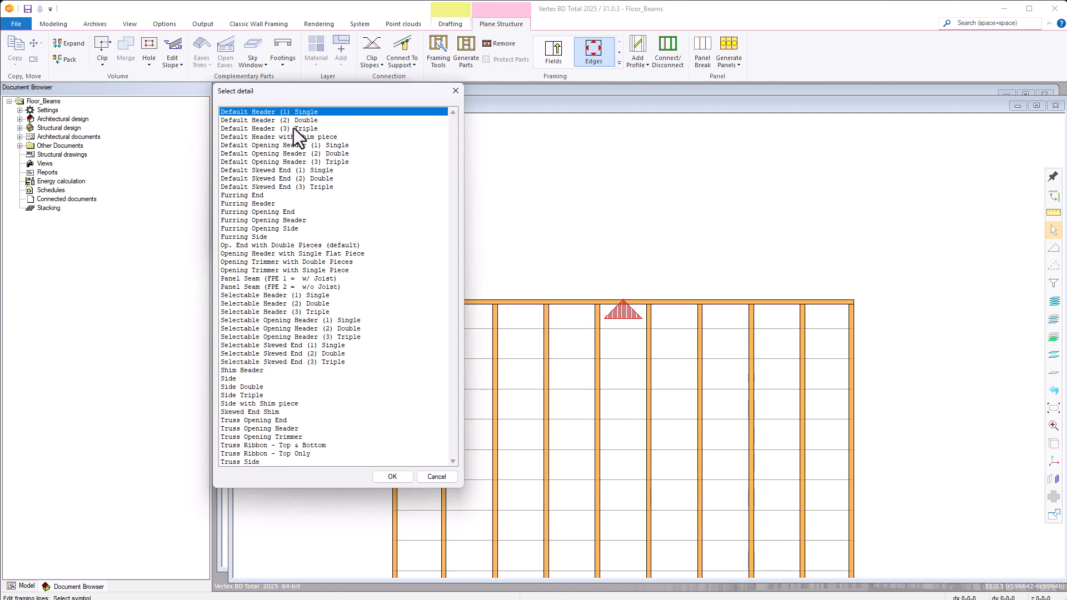
pyautogui.click(282, 303)
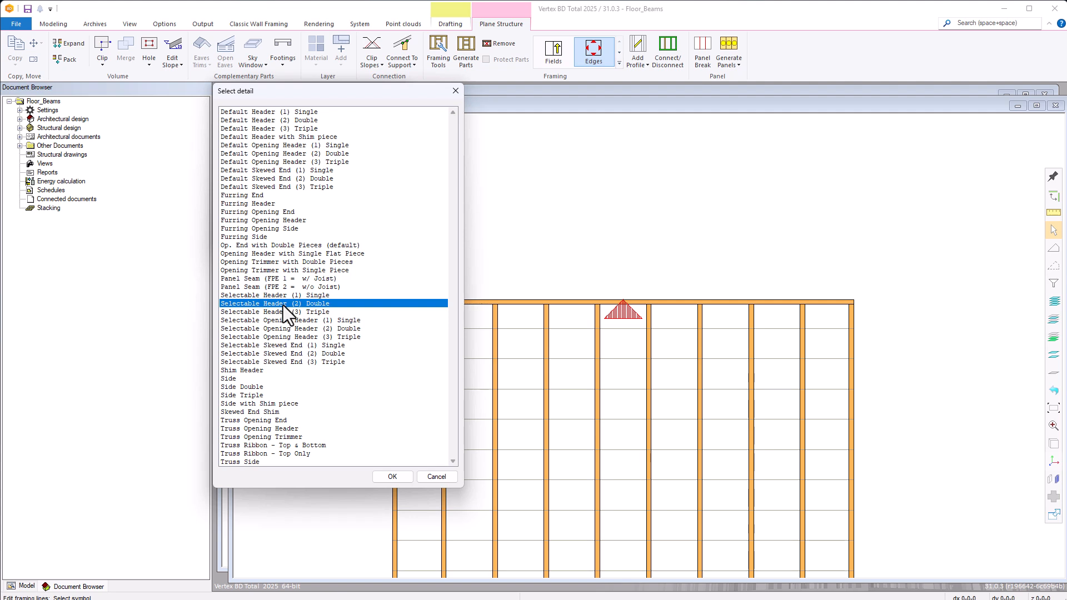
pyautogui.doubleClick(282, 303)
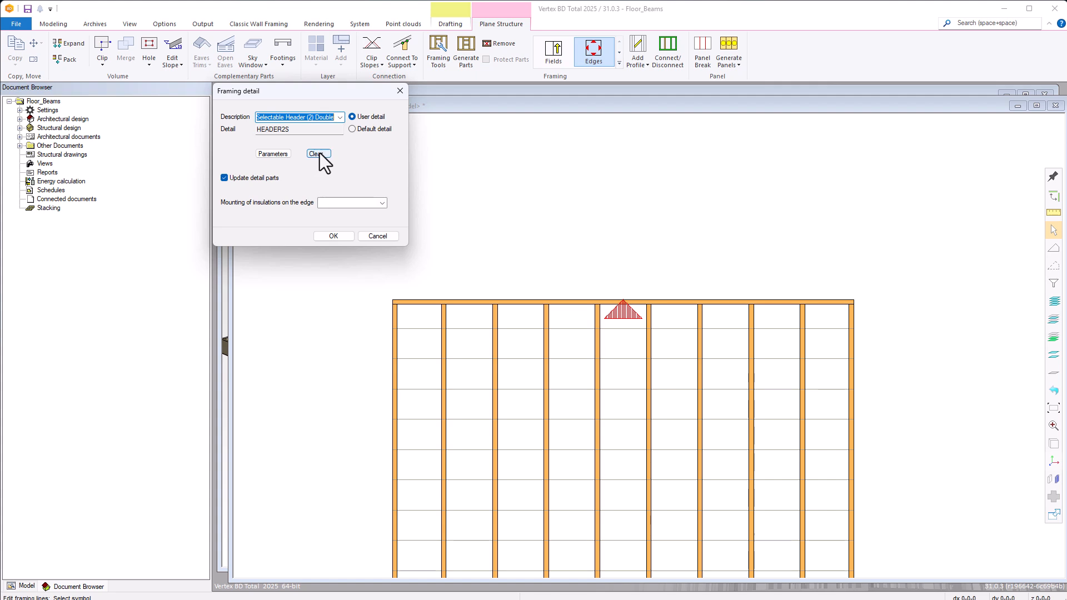
# Set the top edge header piece to LVL-134x912 from the lvl library with grade LVL.
pyautogui.click(280, 154)
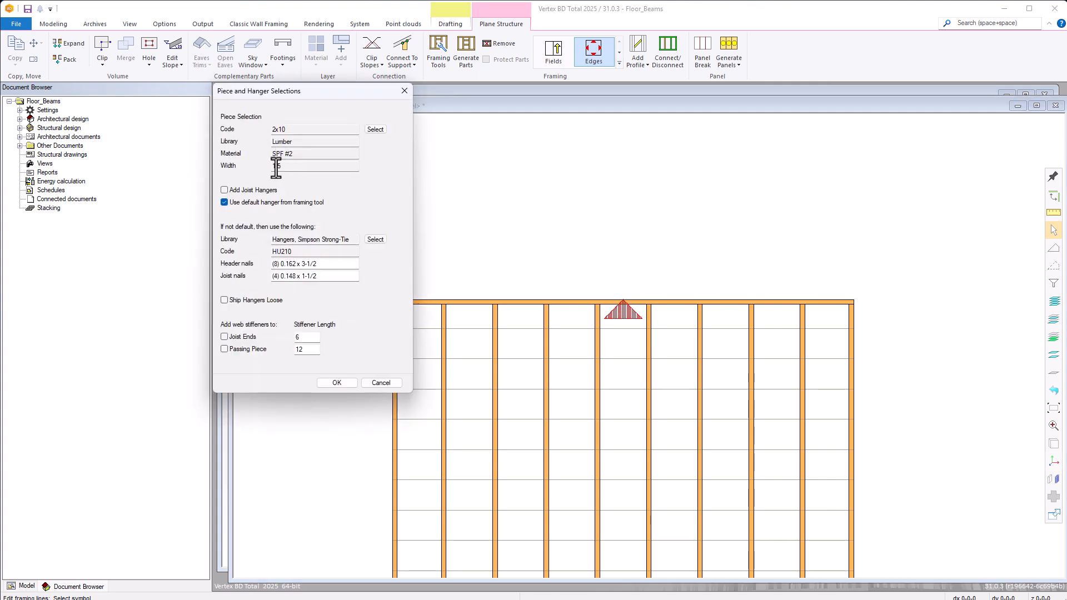
pyautogui.click(376, 129)
pyautogui.click(340, 140)
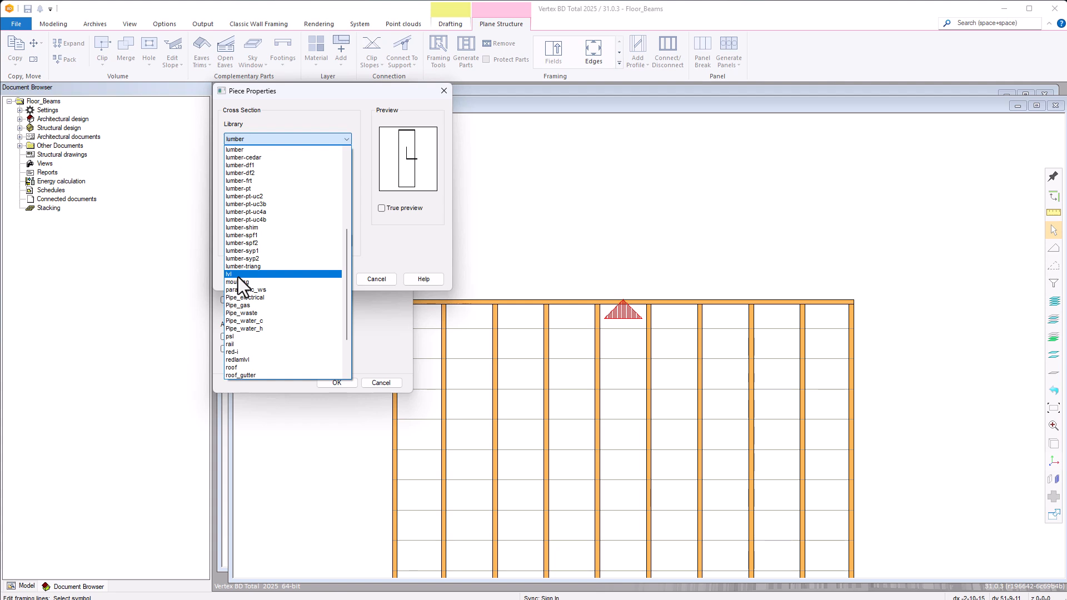
pyautogui.click(239, 275)
pyautogui.click(345, 167)
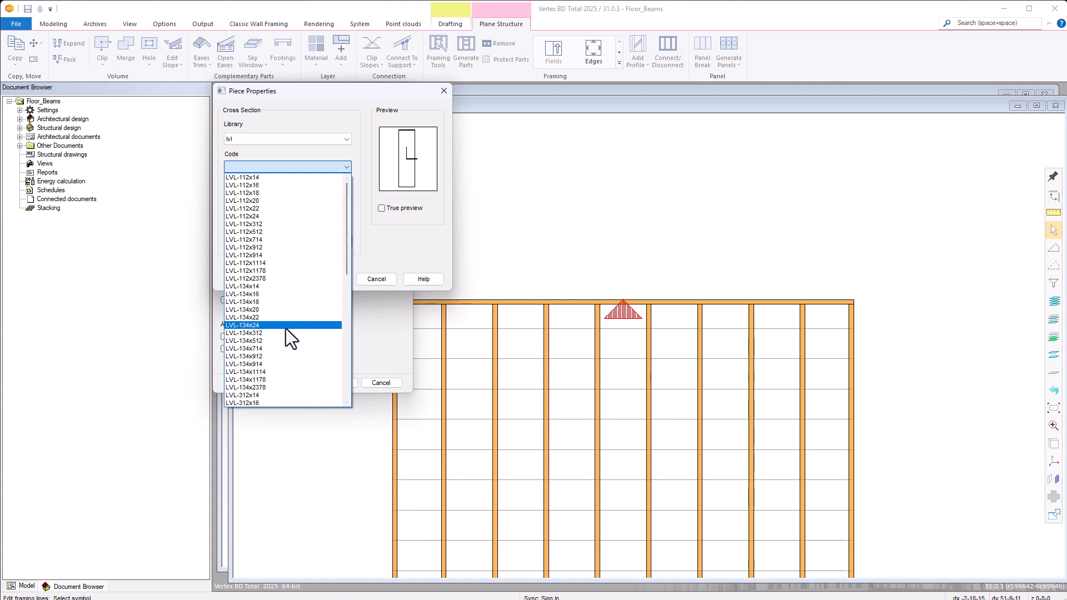
pyautogui.click(265, 356)
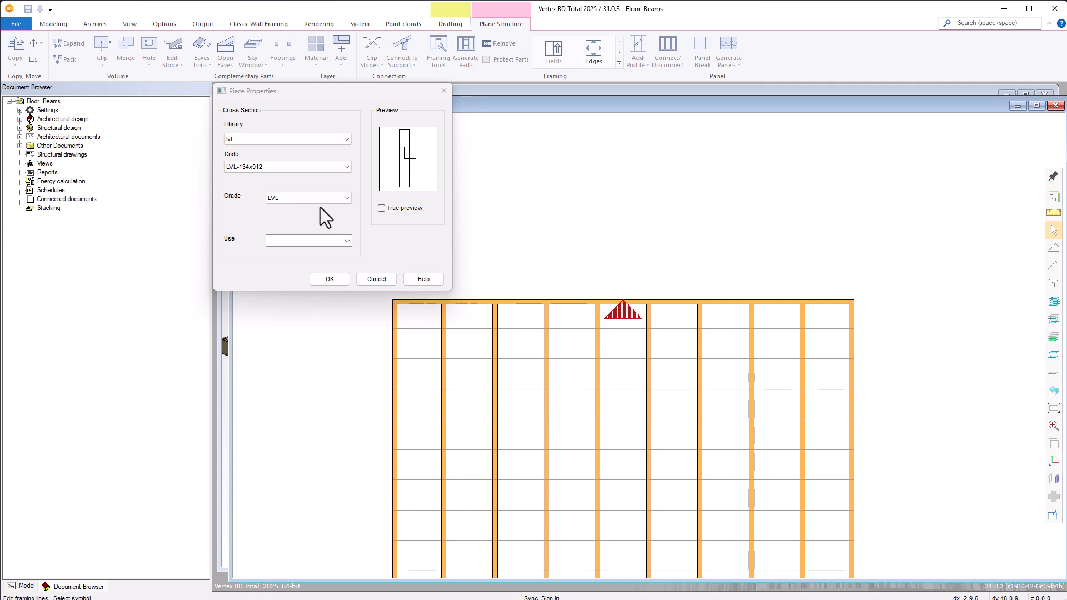
pyautogui.click(316, 281)
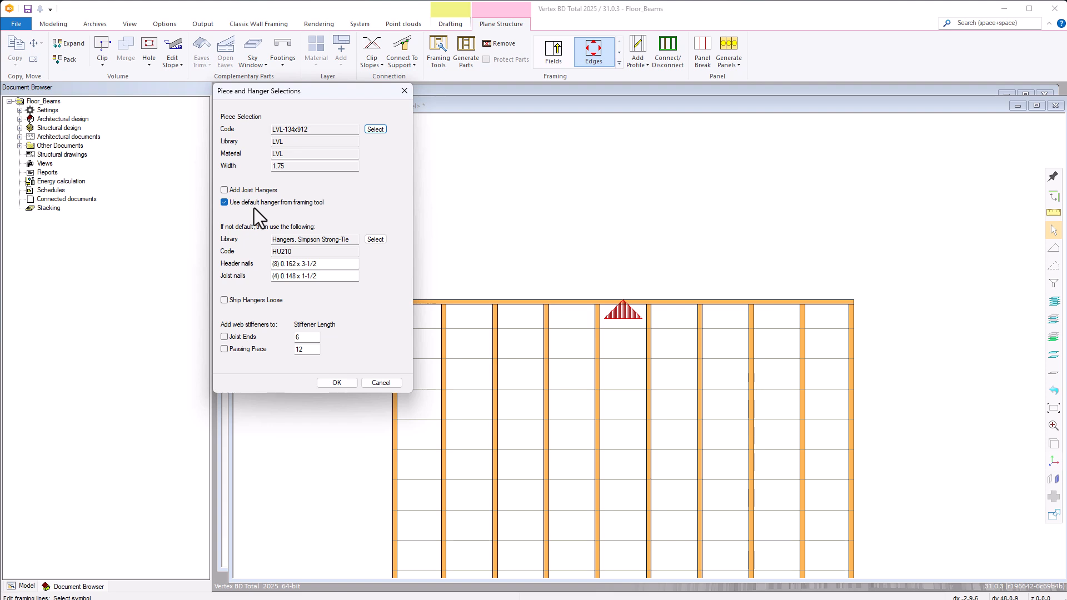
# Add HU210 joist hangers to the top double header instead of the framing tool's default hanger, and finish the edge editing.
pyautogui.click(226, 190)
pyautogui.click(224, 202)
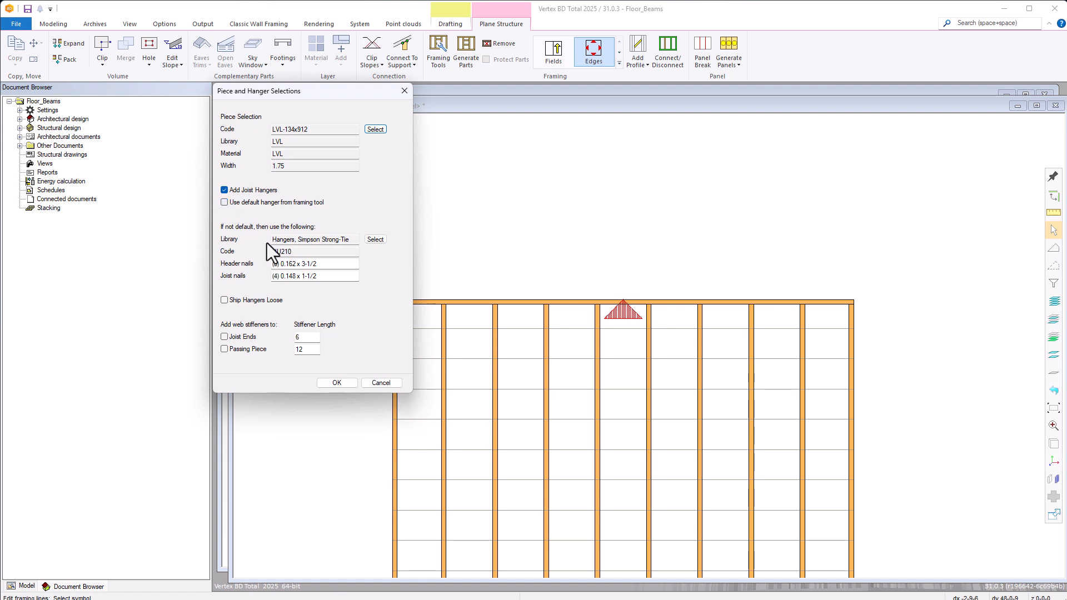
pyautogui.click(335, 382)
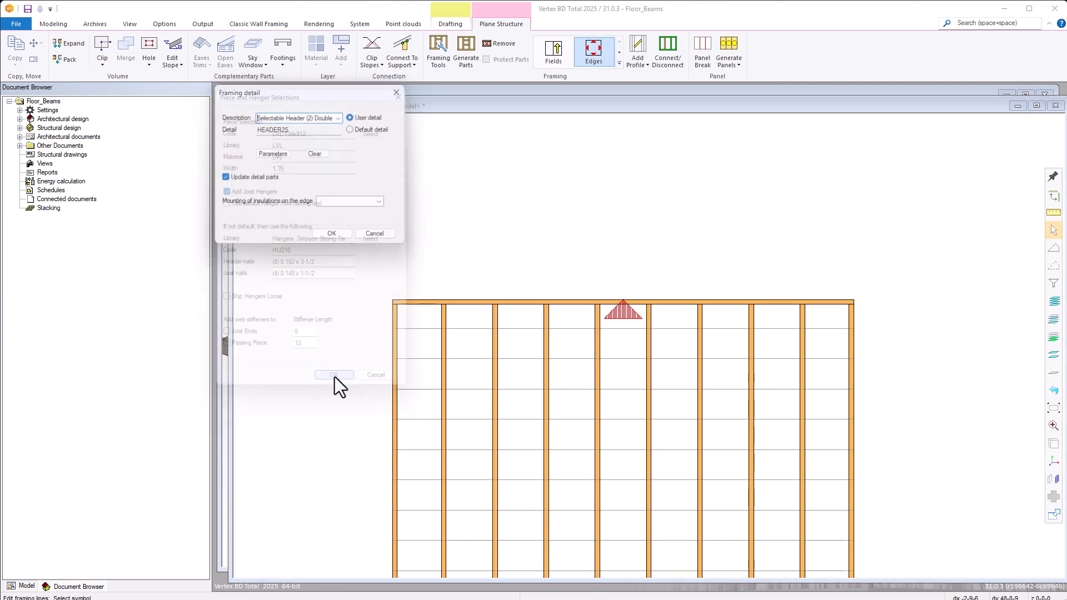
pyautogui.click(333, 236)
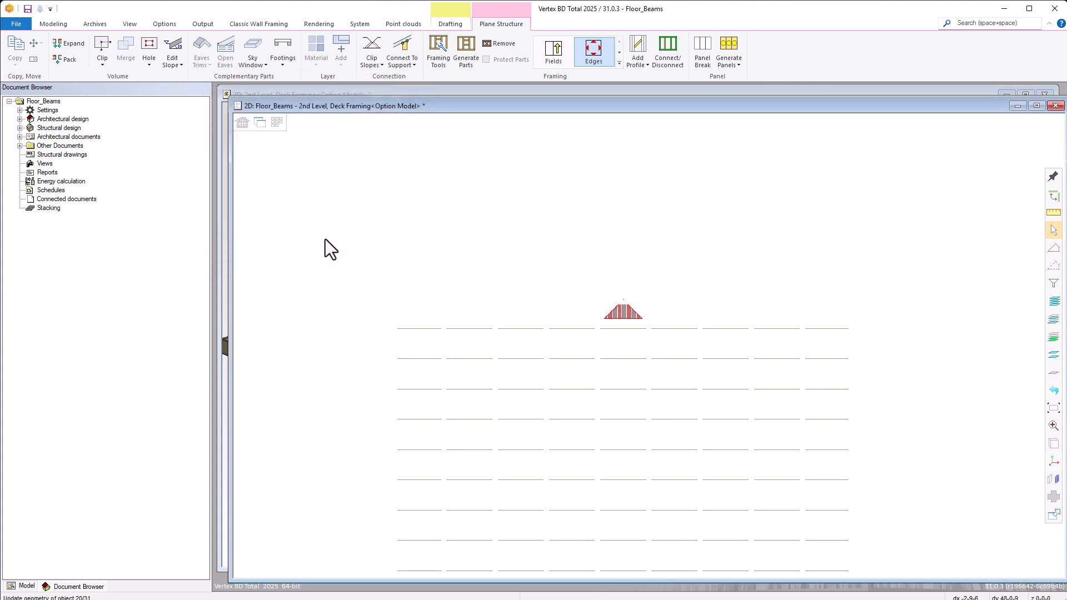
pyautogui.rightClick(415, 257)
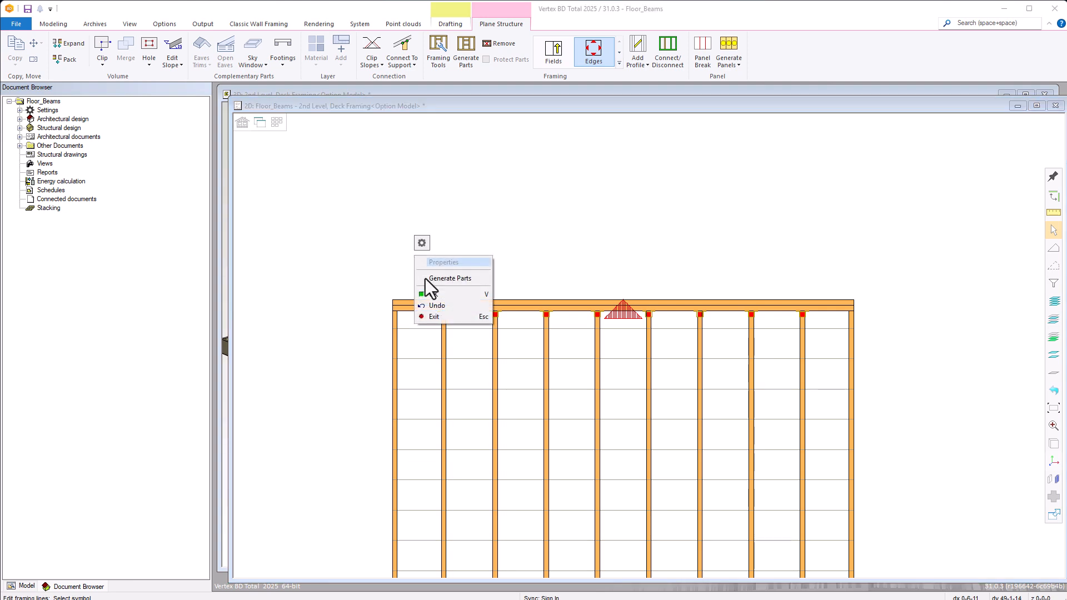
pyautogui.click(431, 318)
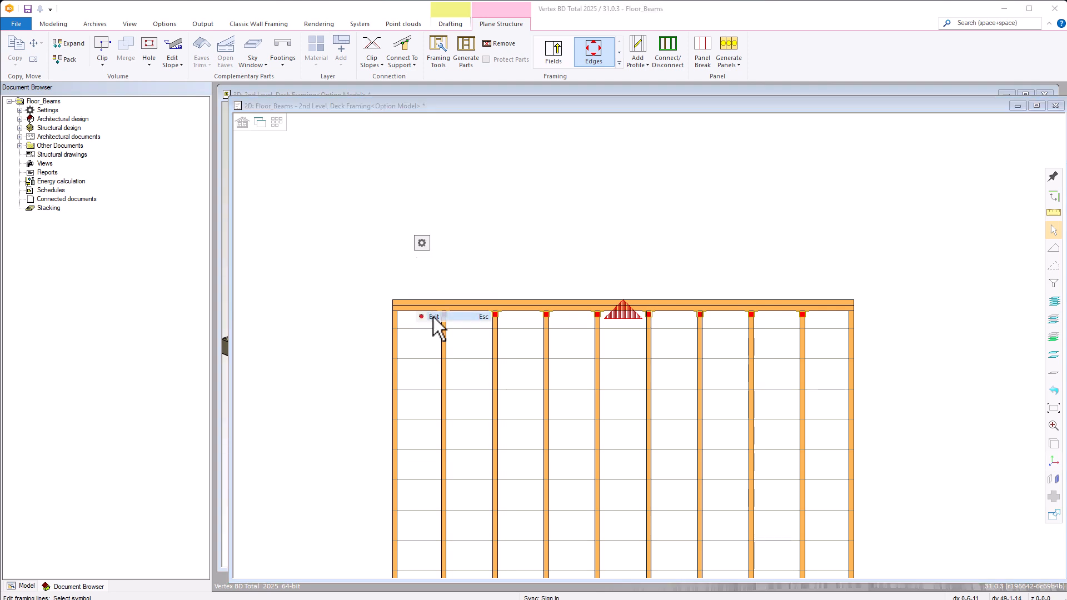
# Check the properties of a joist hanger on the top double header, and examine the edge headers and hangers in the 3D view.
pyautogui.click(571, 310)
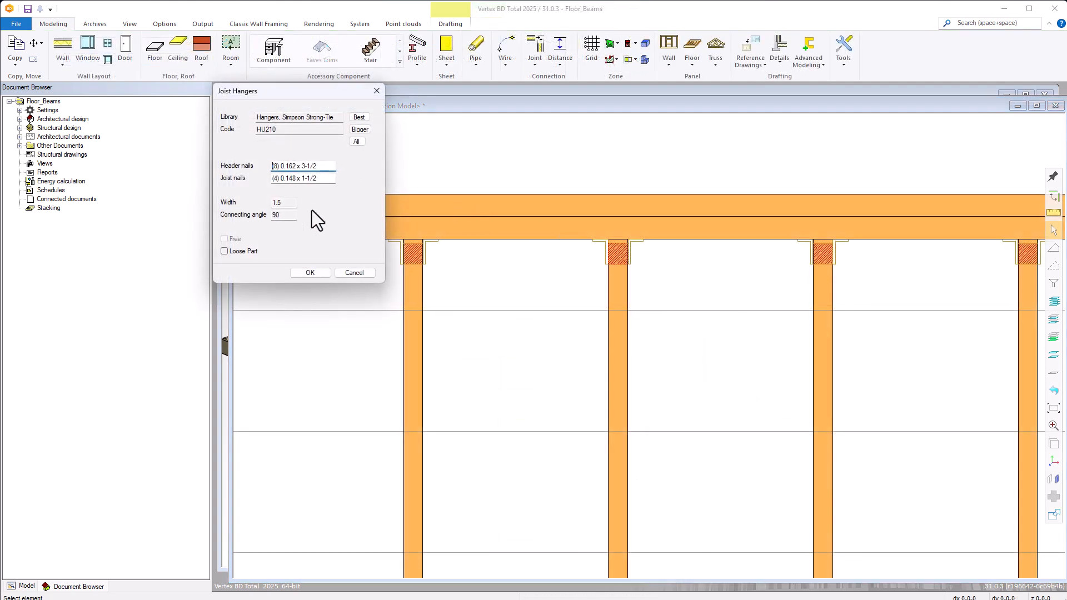
pyautogui.click(310, 272)
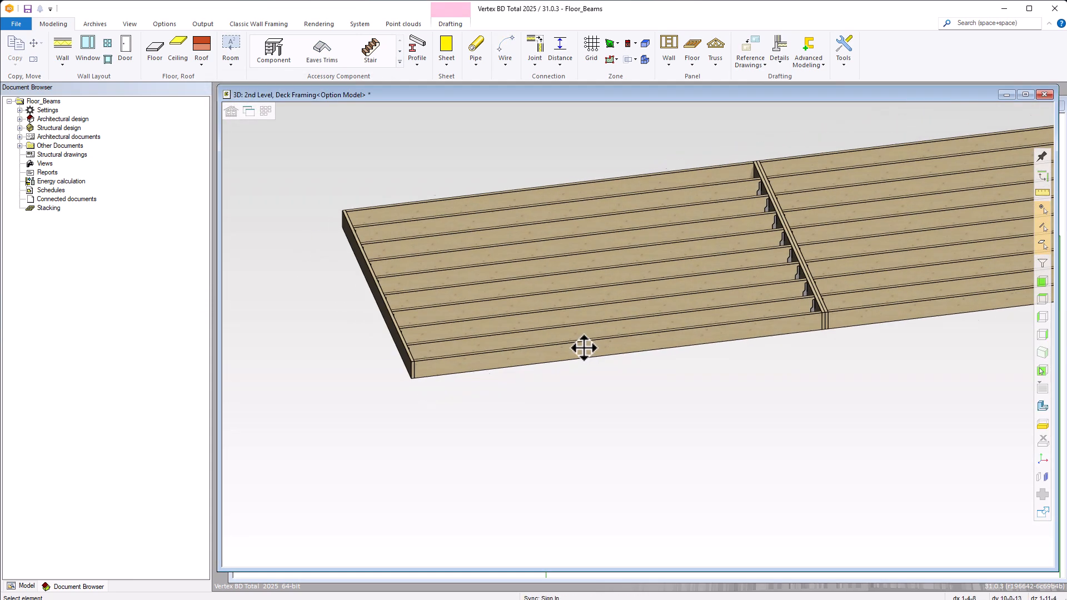
pyautogui.moveTo(583, 348); pyautogui.dragTo(529, 348, button='middle')
pyautogui.scroll(5, 503, 269)
pyautogui.scroll(-3, 638, 336)
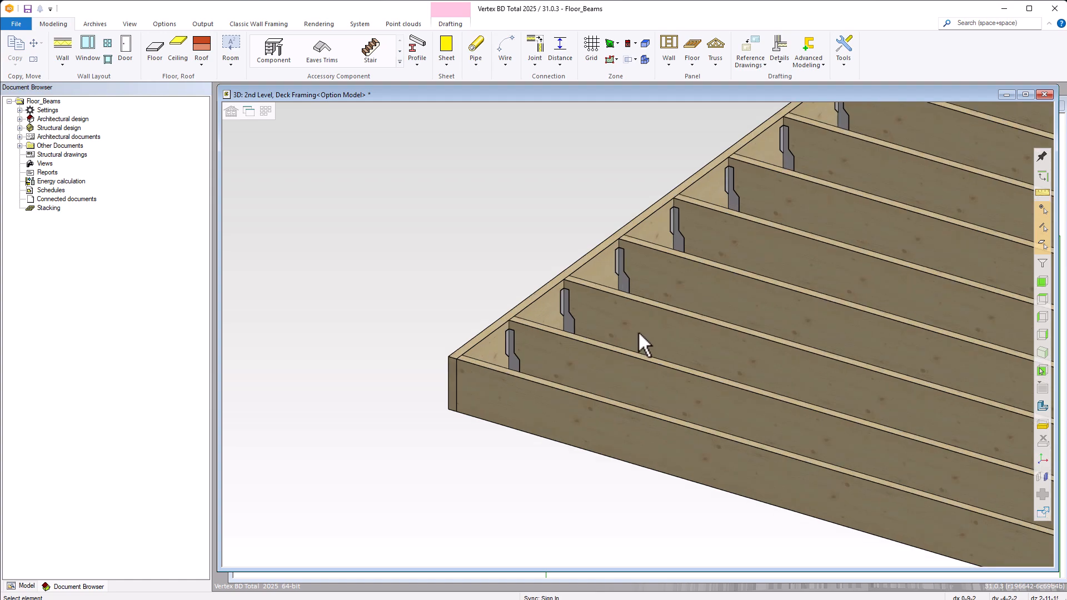
pyautogui.scroll(-3, 638, 335)
pyautogui.scroll(-2, 638, 336)
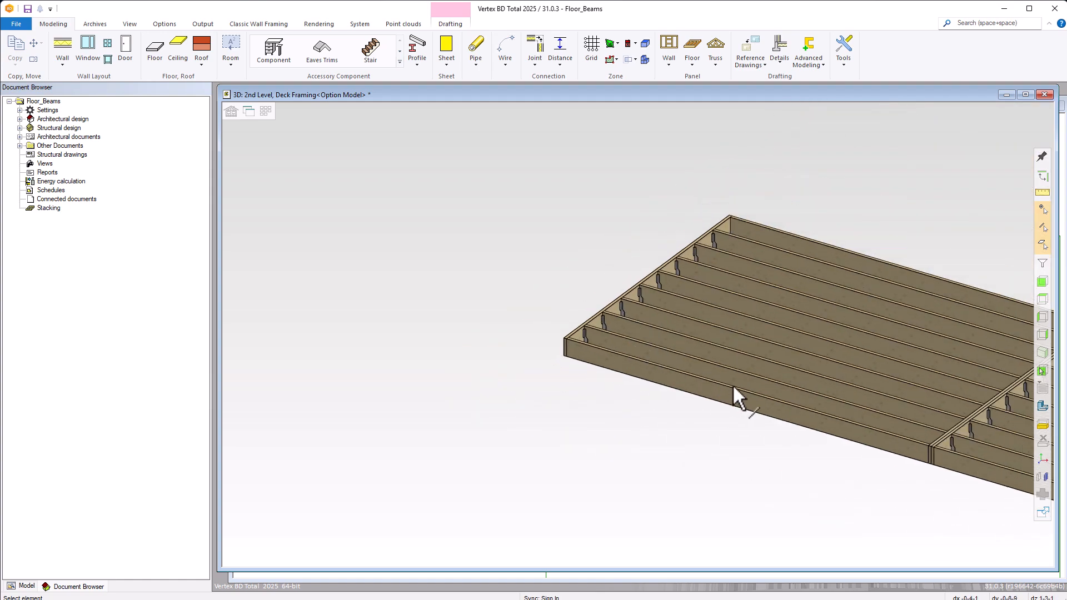
pyautogui.moveTo(743, 393); pyautogui.dragTo(838, 394, button='middle')
pyautogui.scroll(-2, 638, 333)
pyautogui.scroll(-4, 642, 336)
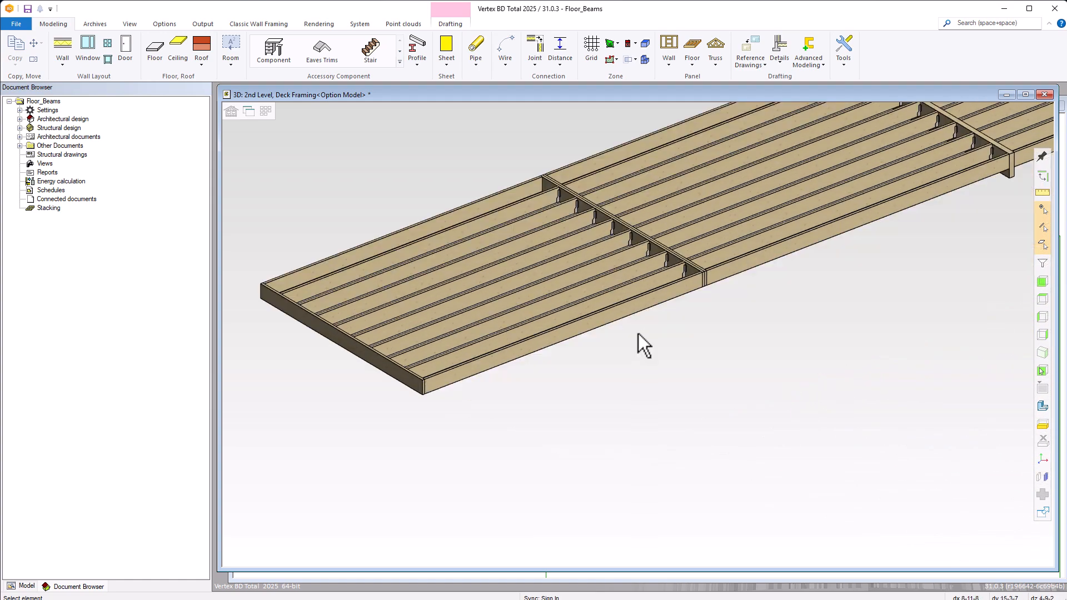
pyautogui.moveTo(898, 190); pyautogui.dragTo(631, 343, button='middle')
pyautogui.scroll(6, 674, 334)
pyautogui.scroll(1, 674, 333)
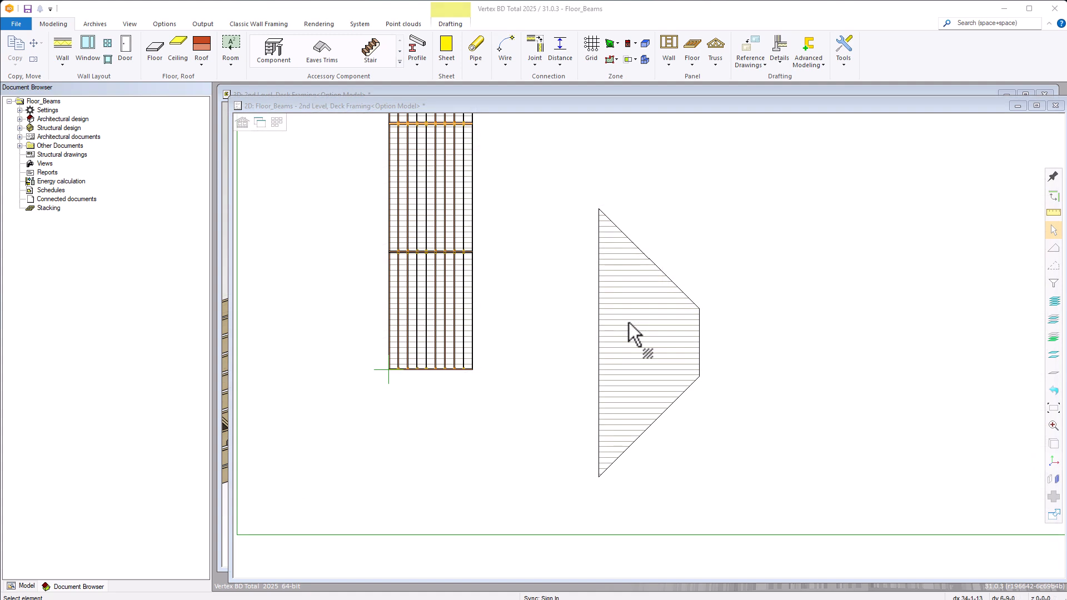
# Assign the user detail Default Skewed End (2) Double to the lower skewed edge of the trapezoidal floor.
pyautogui.click(628, 323)
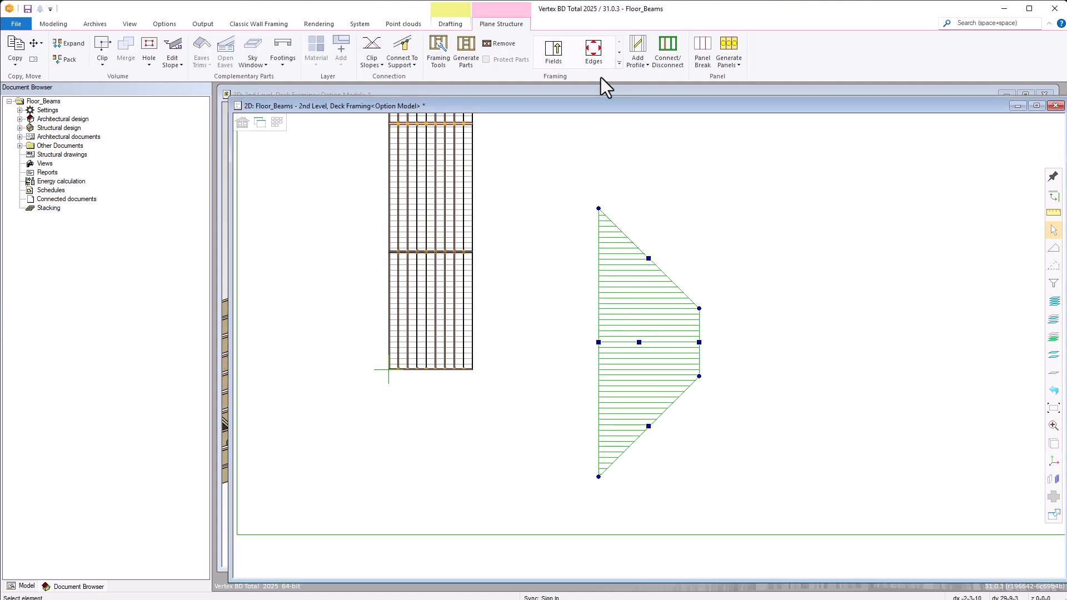
pyautogui.click(592, 53)
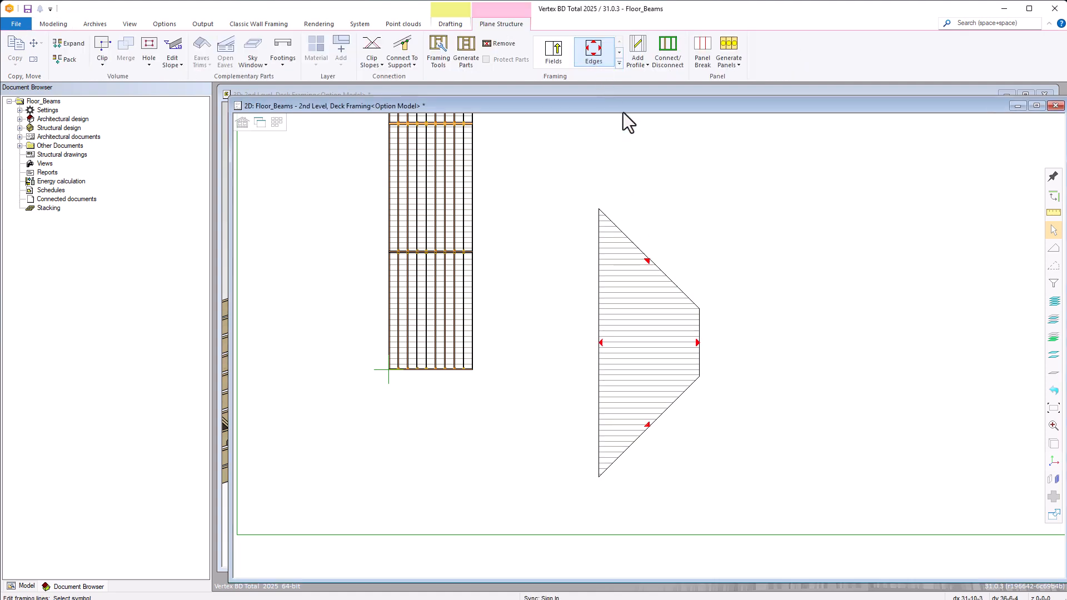
pyautogui.click(648, 425)
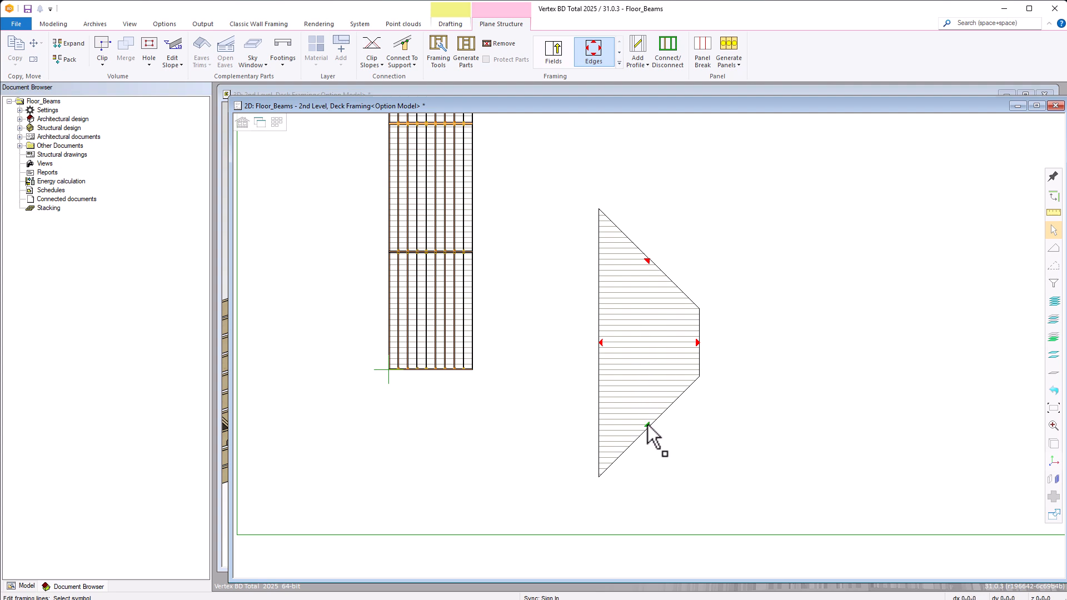
pyautogui.rightClick(648, 425)
pyautogui.click(670, 433)
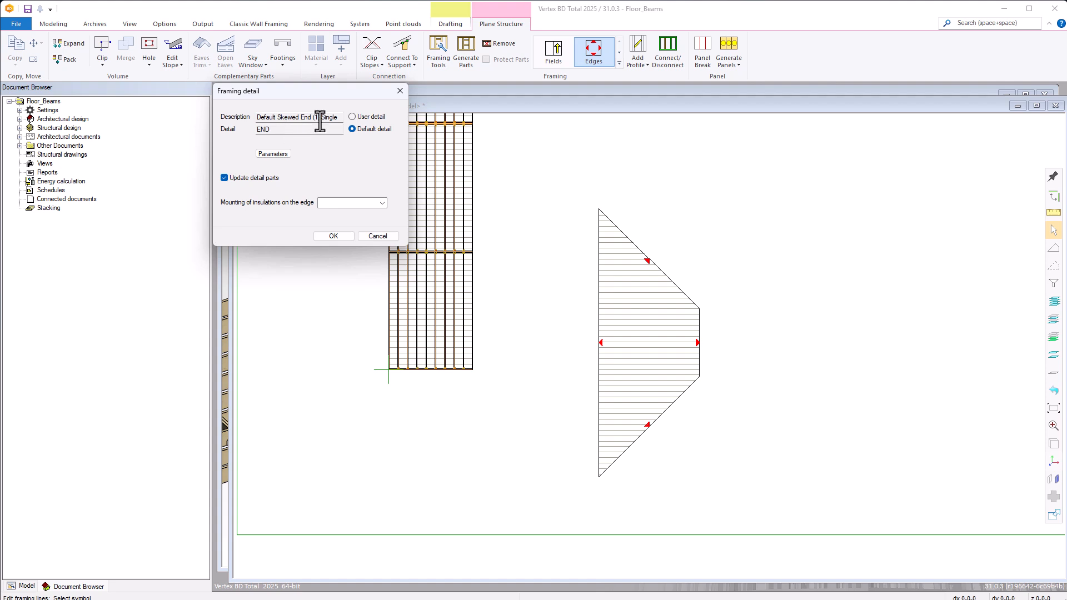
pyautogui.click(351, 119)
pyautogui.click(343, 118)
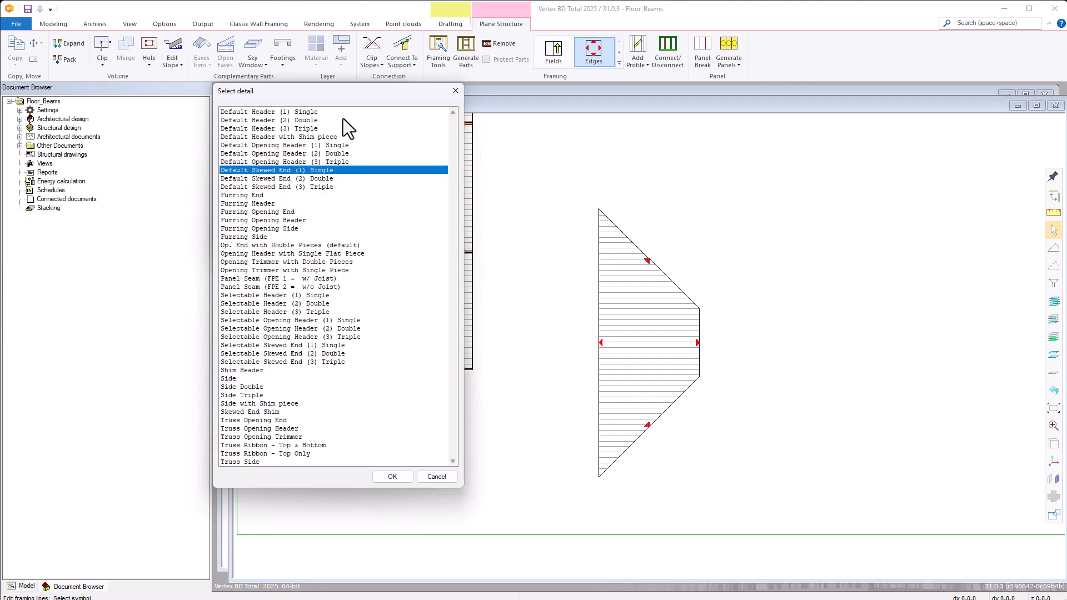
pyautogui.click(298, 180)
pyautogui.doubleClick(298, 179)
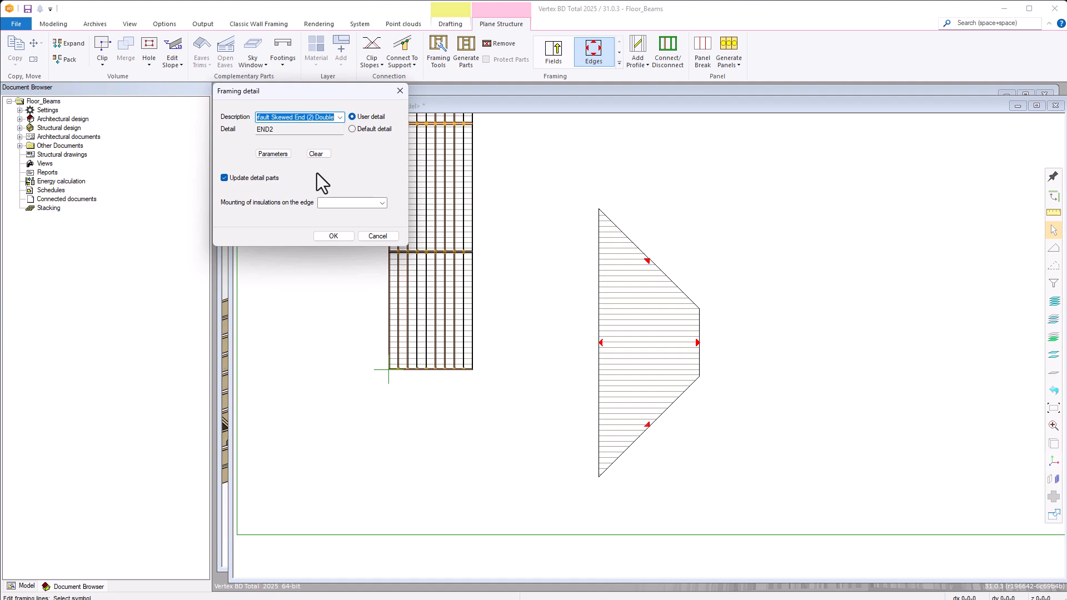
# Add Simpson Strong-Tie SUR/L210 joist hangers to the lower skewed edge detail and apply the detail.
pyautogui.click(280, 156)
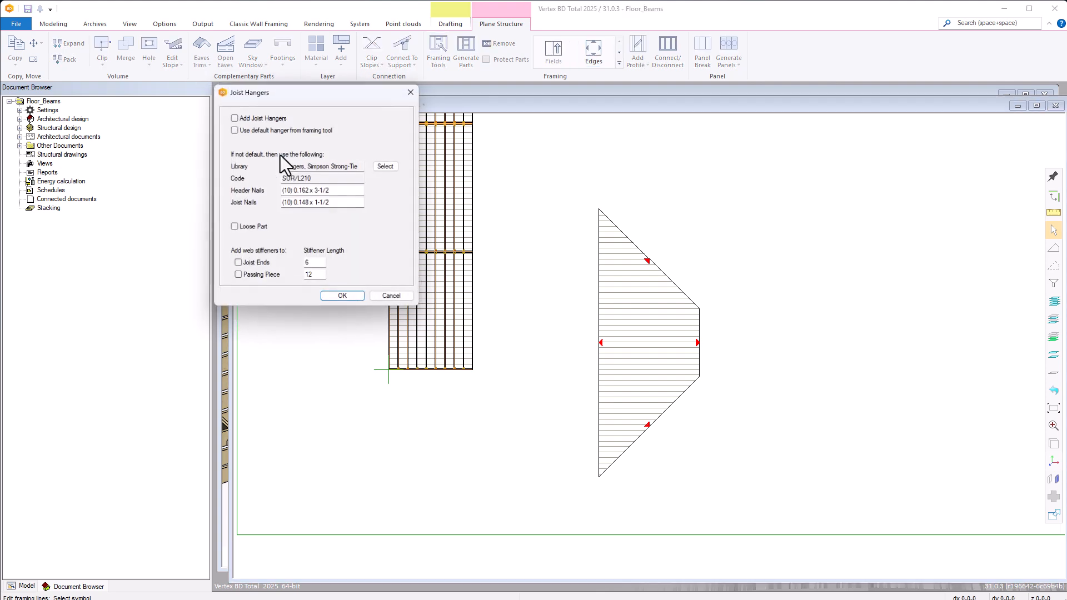
pyautogui.click(234, 118)
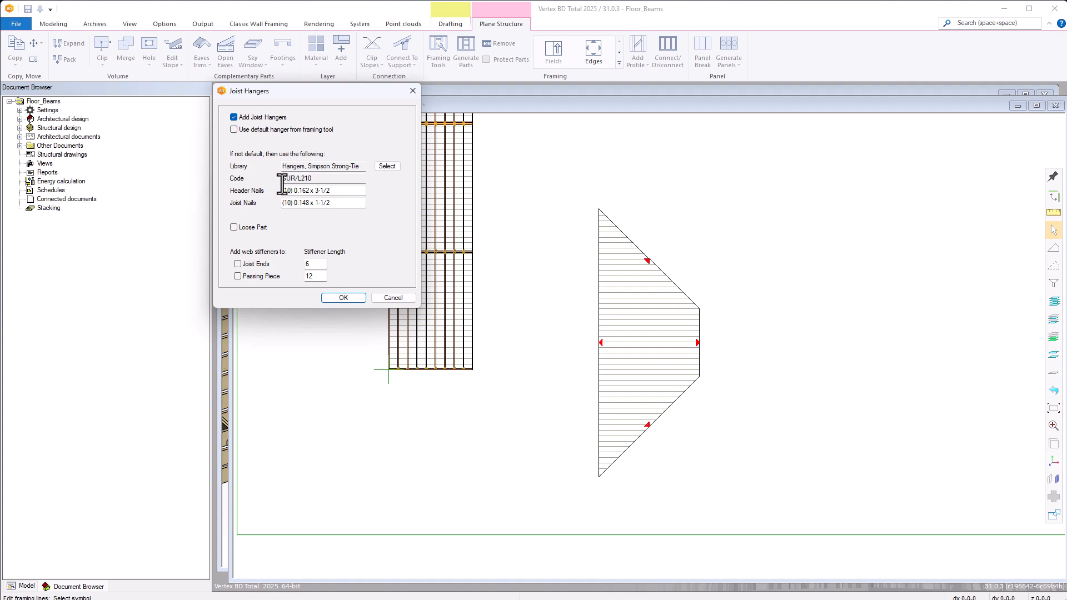
pyautogui.click(387, 168)
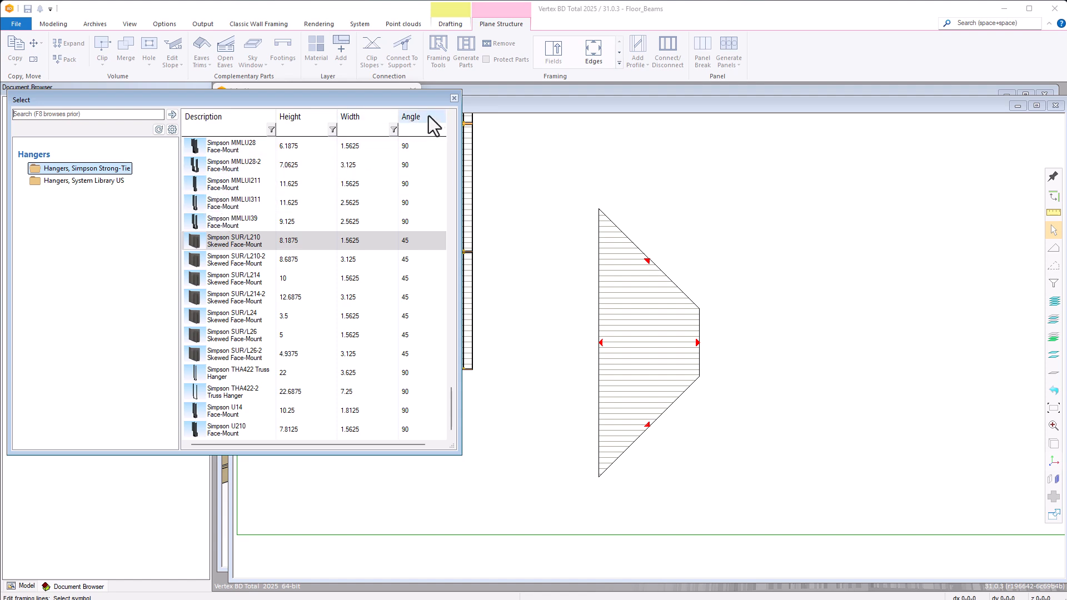
pyautogui.click(453, 99)
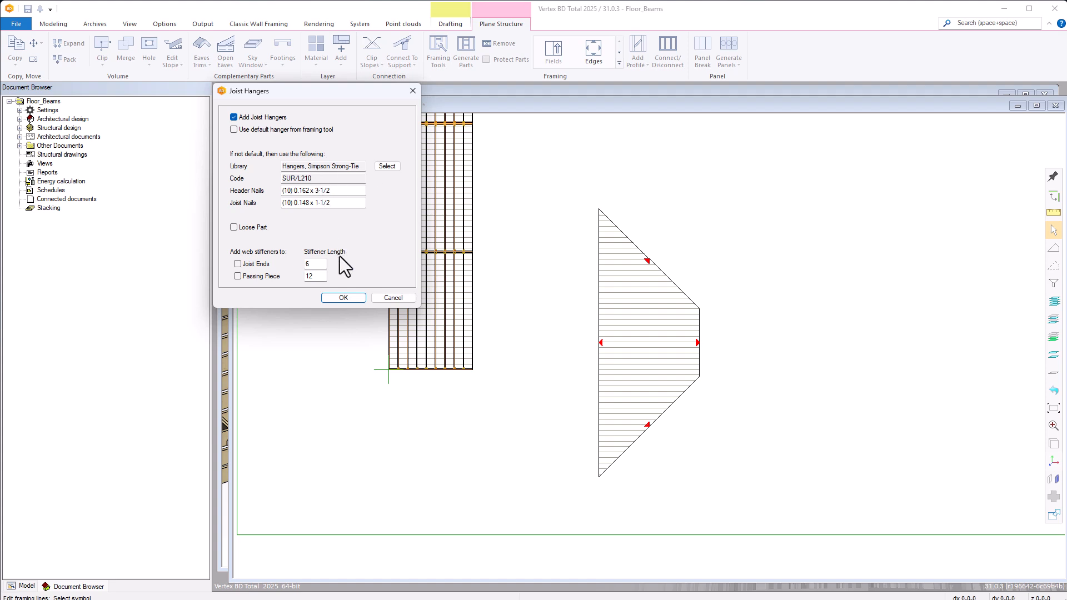
pyautogui.click(344, 298)
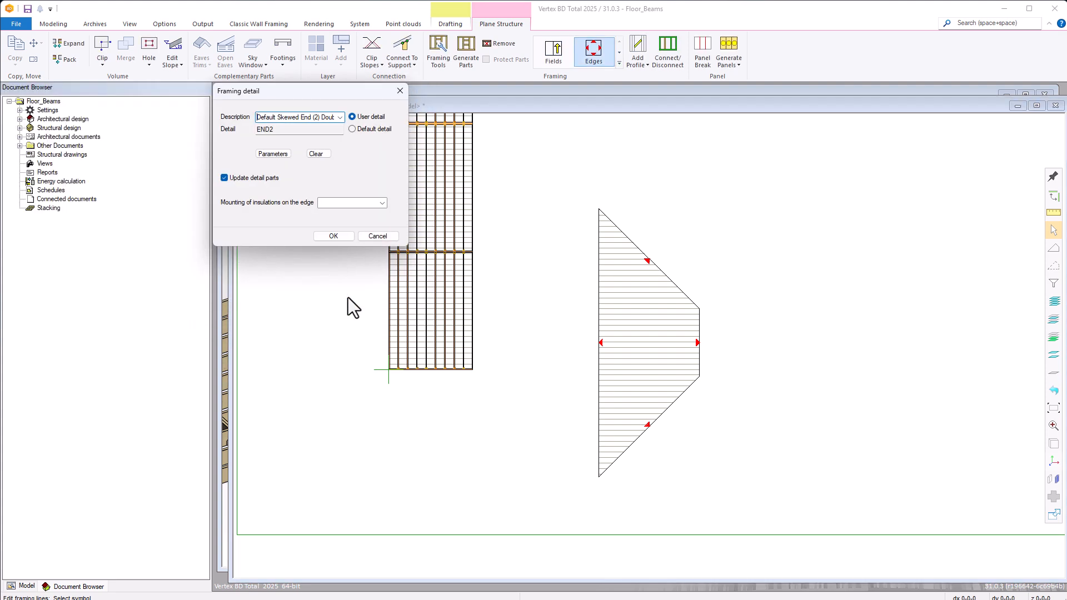
pyautogui.click(339, 237)
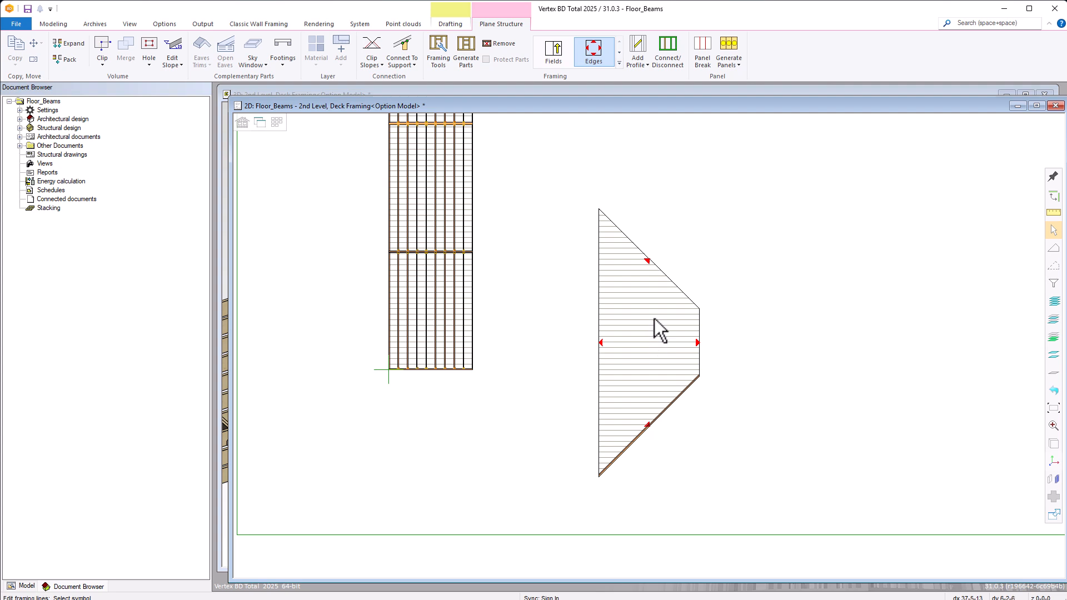
# Assign the user detail Selectable Skewed End (1) Single to the upper skewed edge of the trapezoidal floor.
pyautogui.rightClick(648, 261)
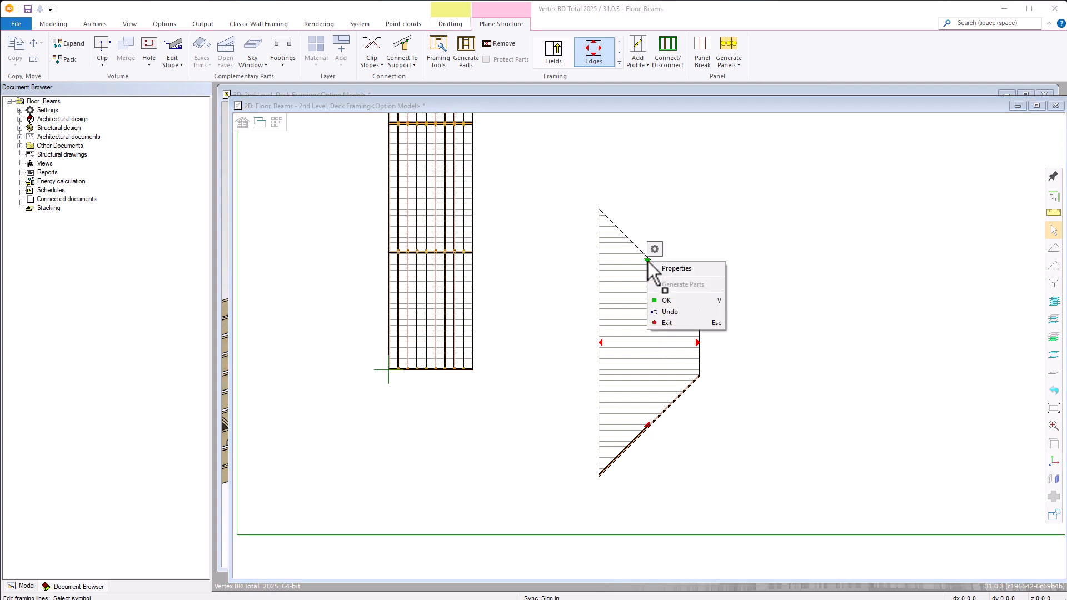
pyautogui.click(669, 269)
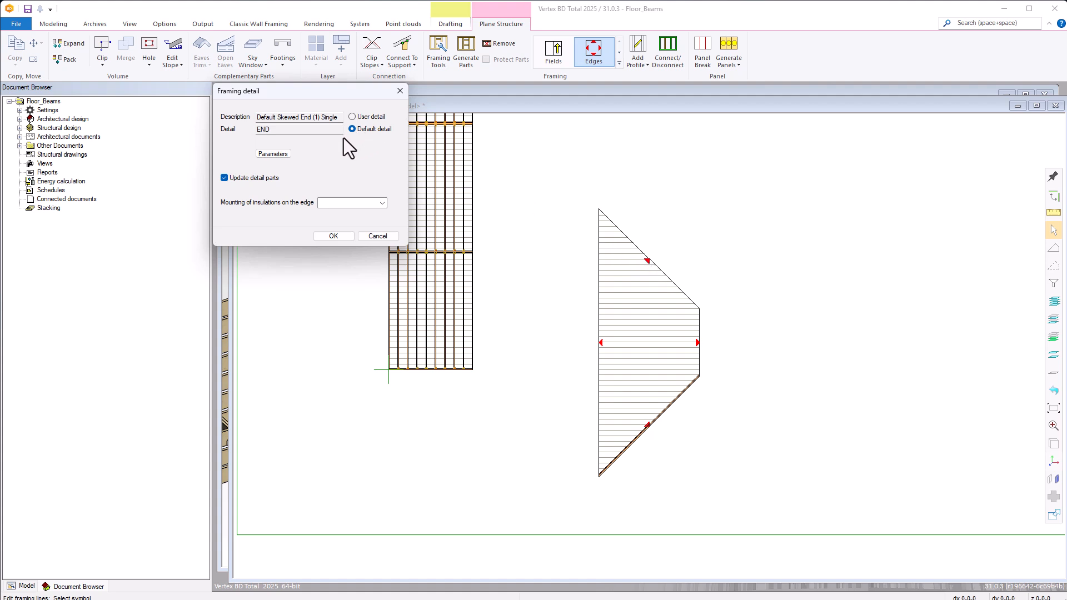
pyautogui.click(352, 116)
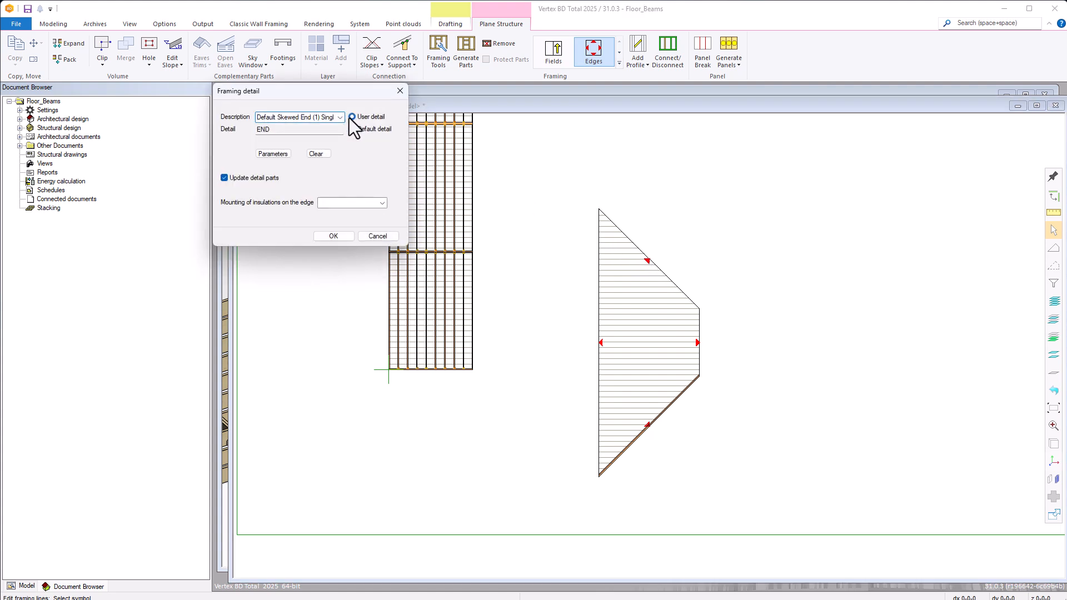
pyautogui.click(340, 118)
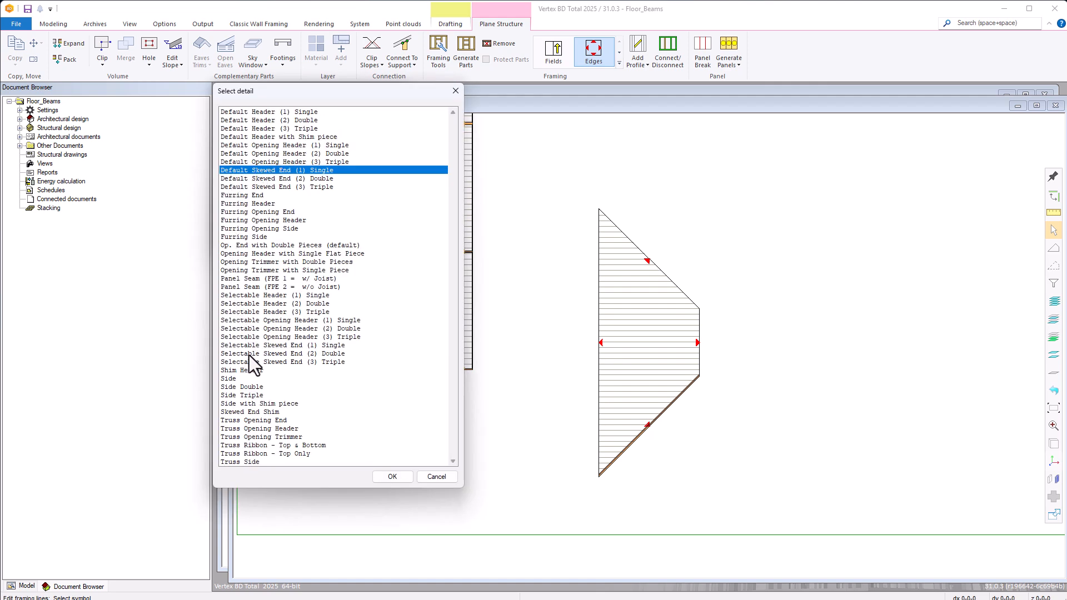
pyautogui.doubleClick(275, 347)
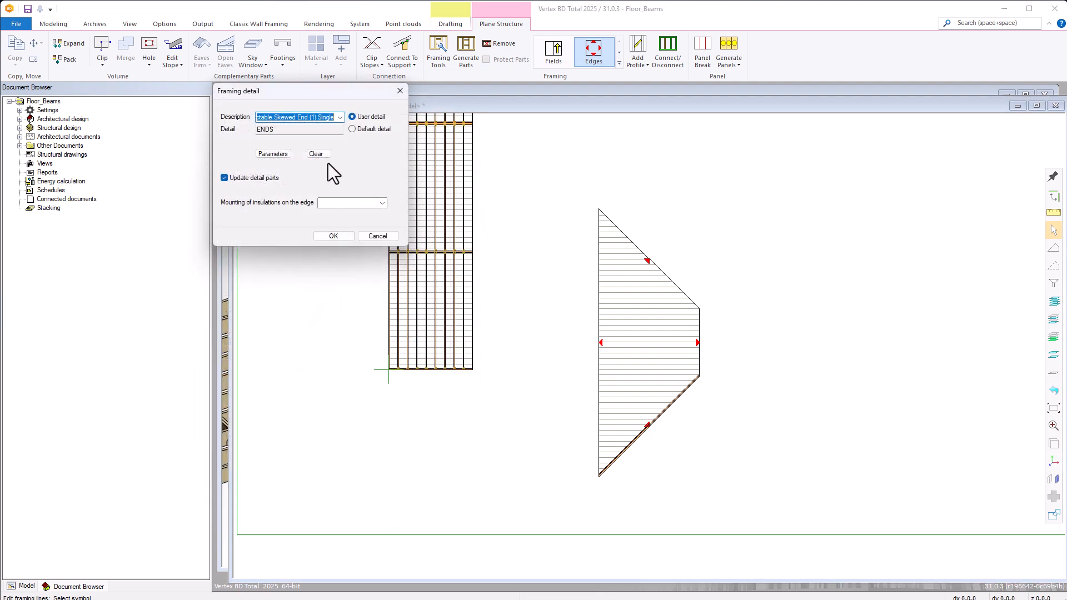
# Set the upper skewed edge's piece to LVL-134x912 from the lvl library with joist hangers added, and apply the detail.
pyautogui.click(280, 156)
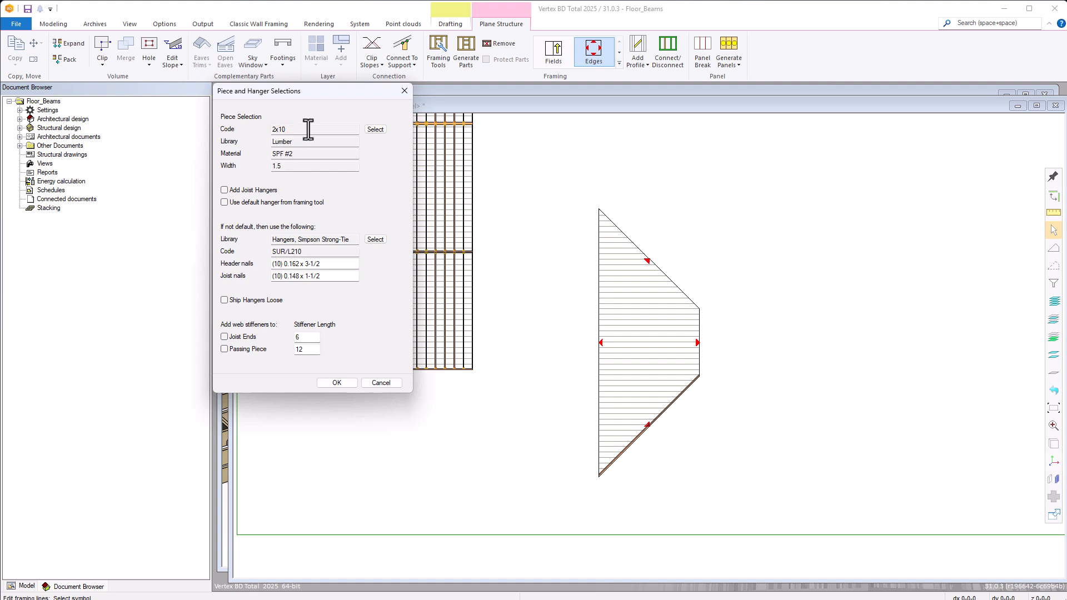
pyautogui.click(375, 129)
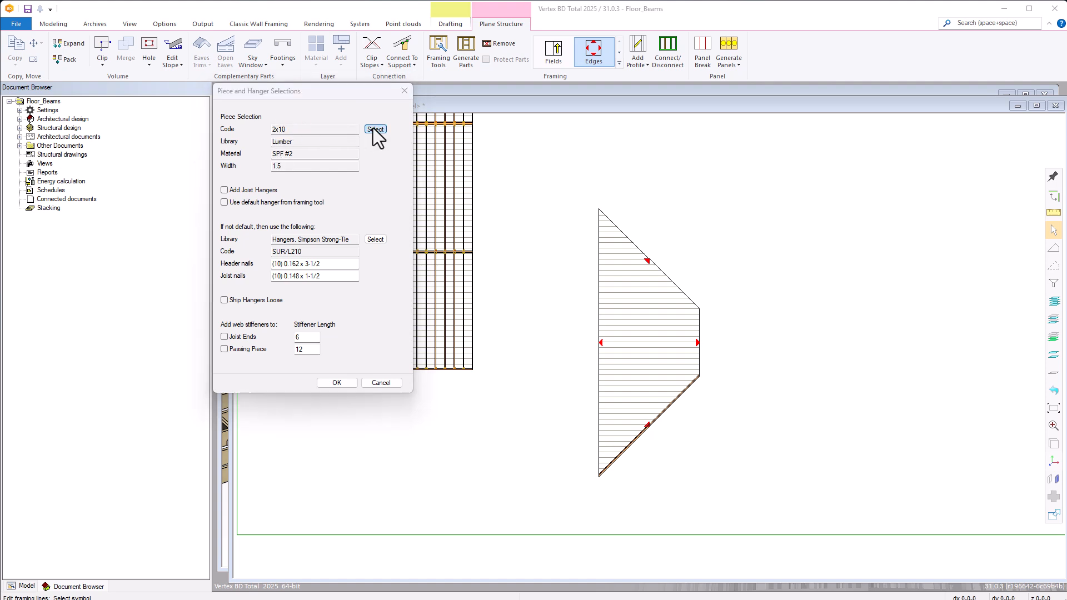
pyautogui.click(344, 138)
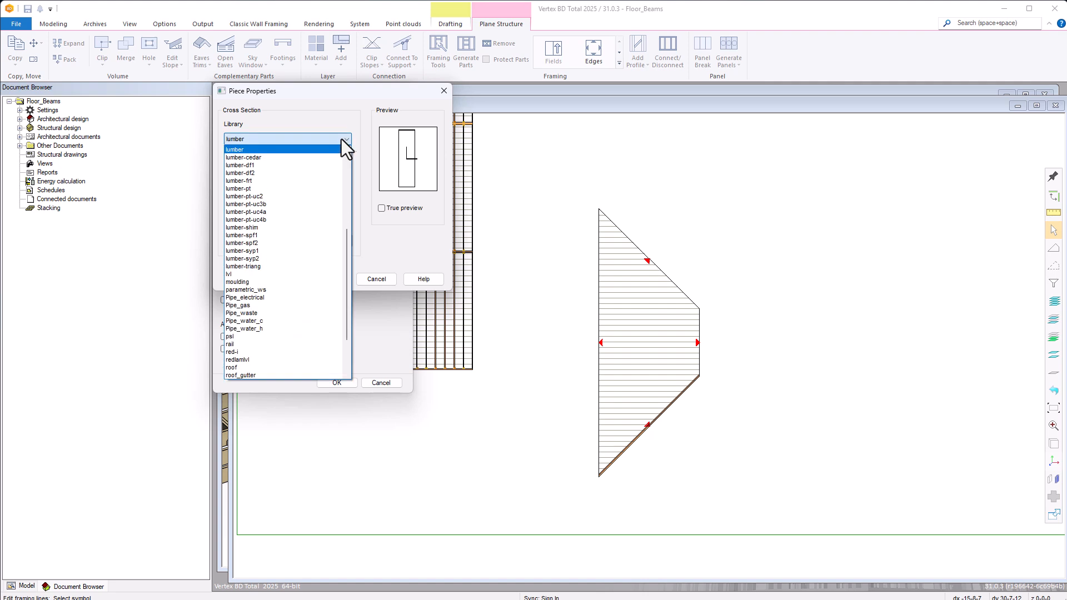
pyautogui.click(238, 274)
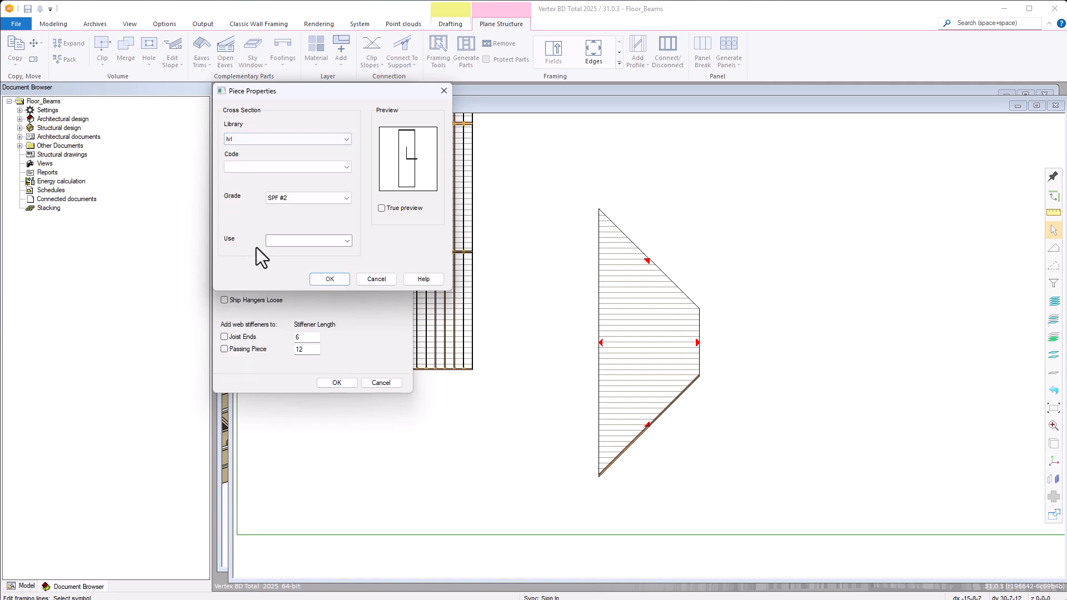
pyautogui.click(293, 167)
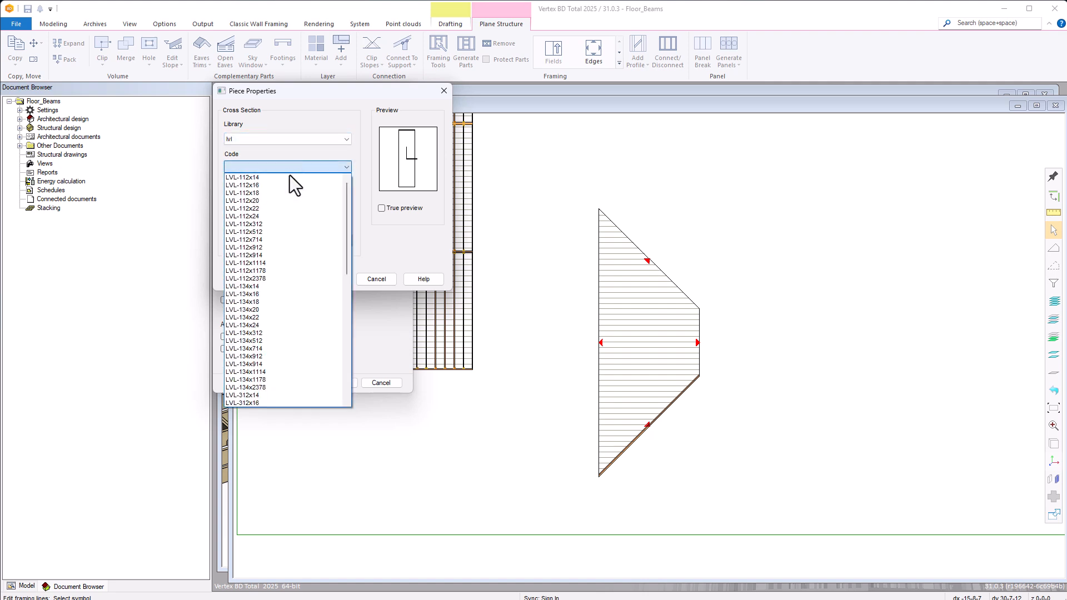
pyautogui.click(262, 355)
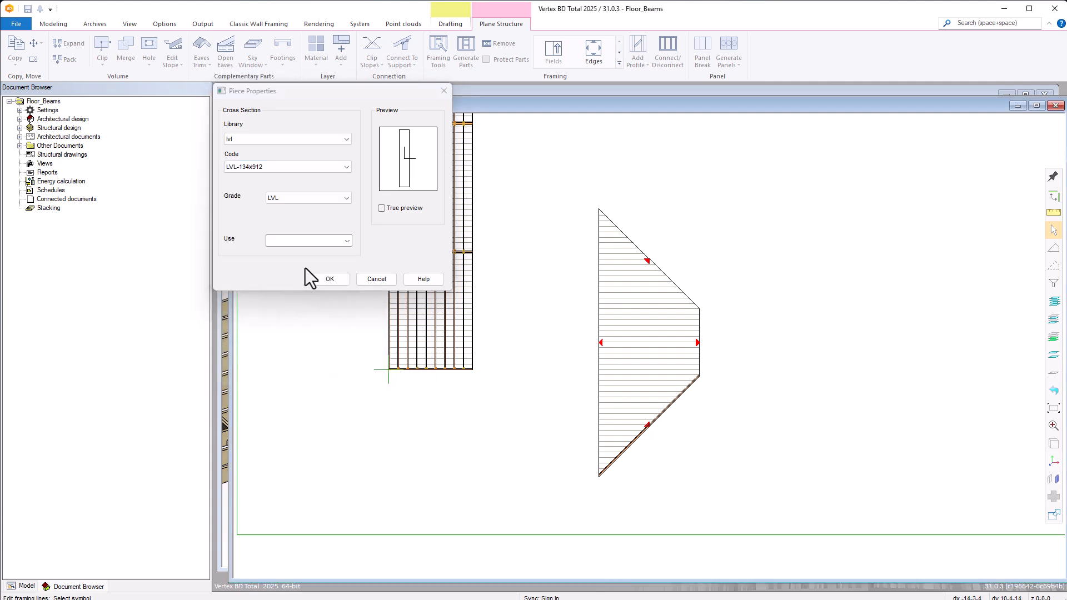
pyautogui.click(332, 280)
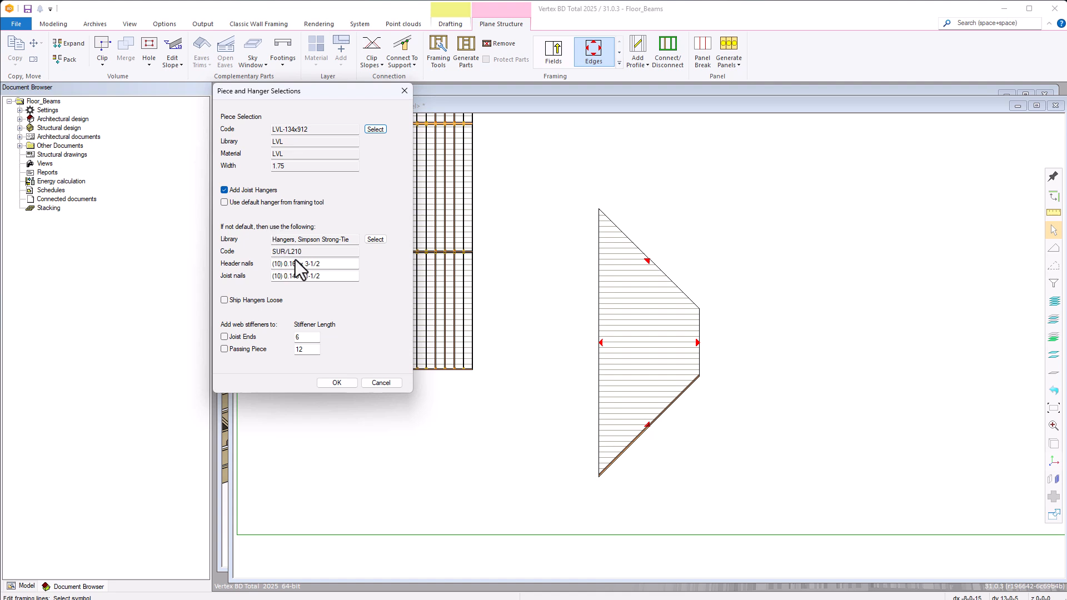
pyautogui.click(337, 382)
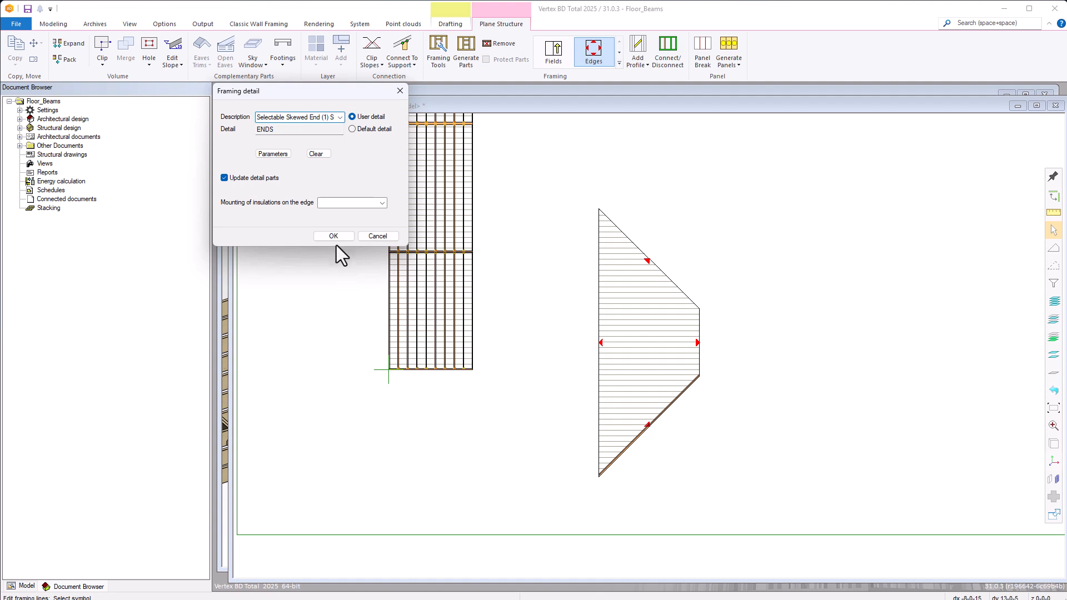
pyautogui.click(336, 240)
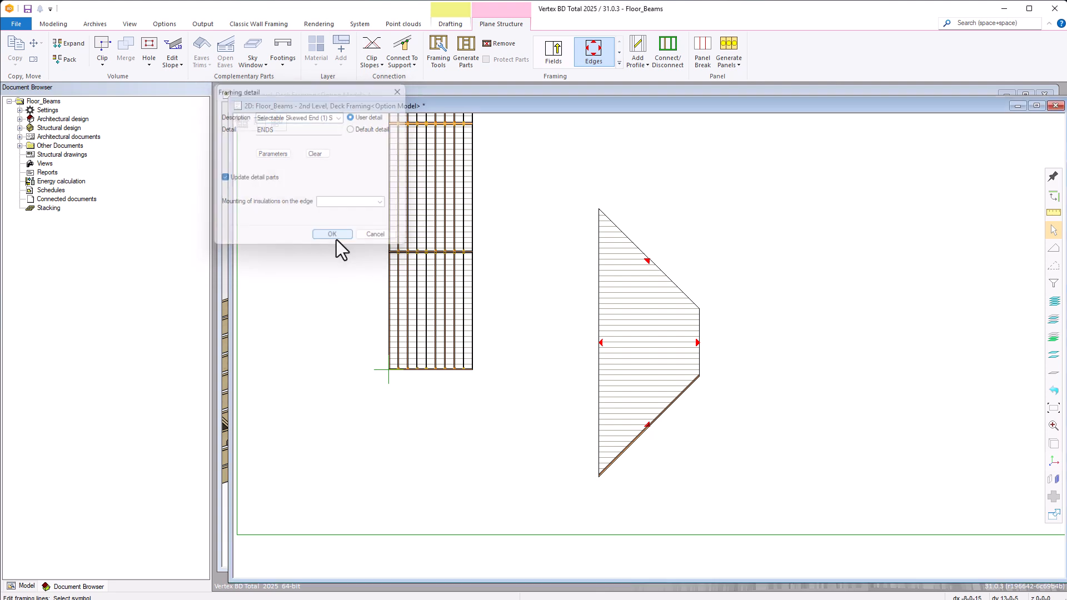
# Generate the framing parts of the trapezoidal floor and finish the edge editing.
pyautogui.rightClick(644, 281)
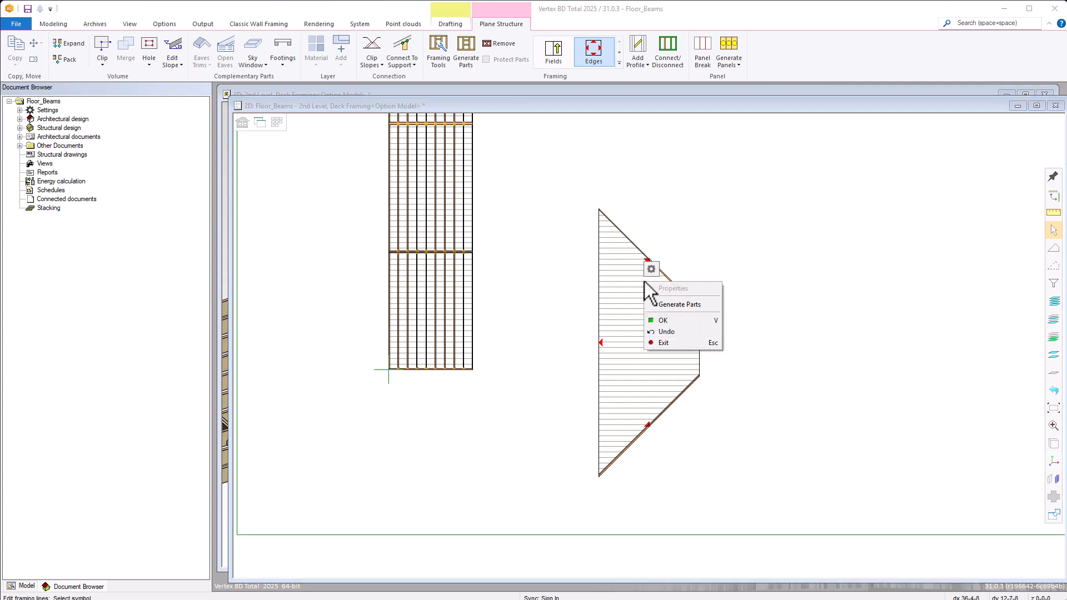
pyautogui.click(669, 305)
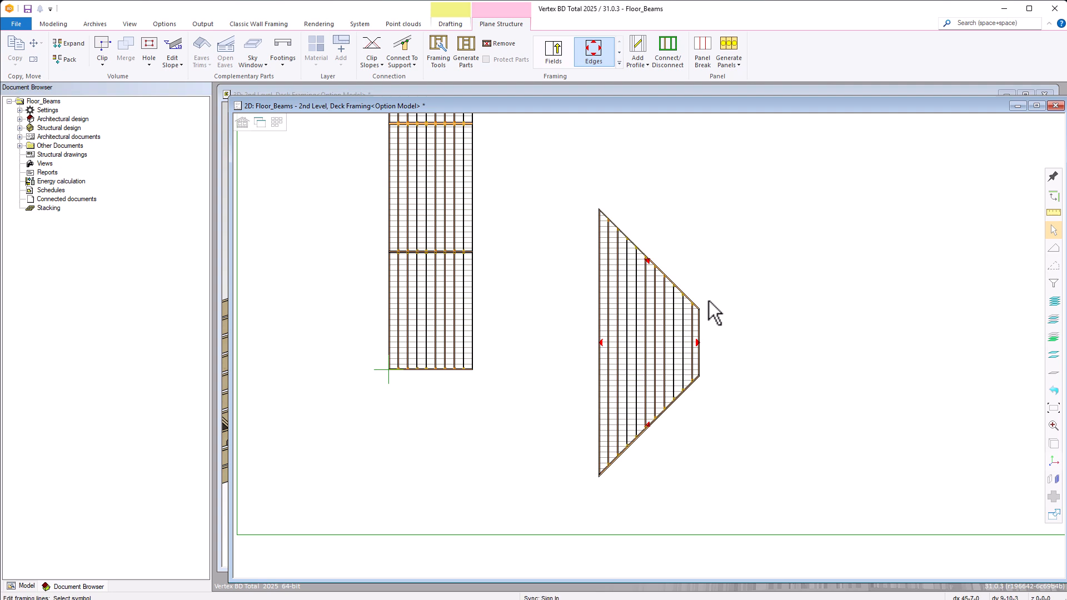
pyautogui.rightClick(732, 327)
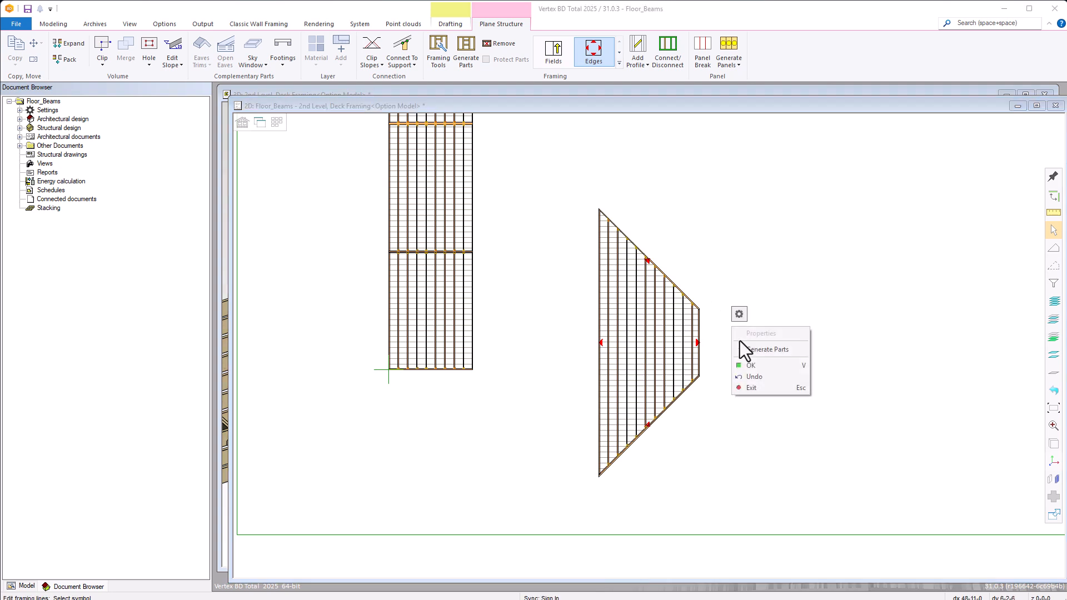
pyautogui.click(750, 390)
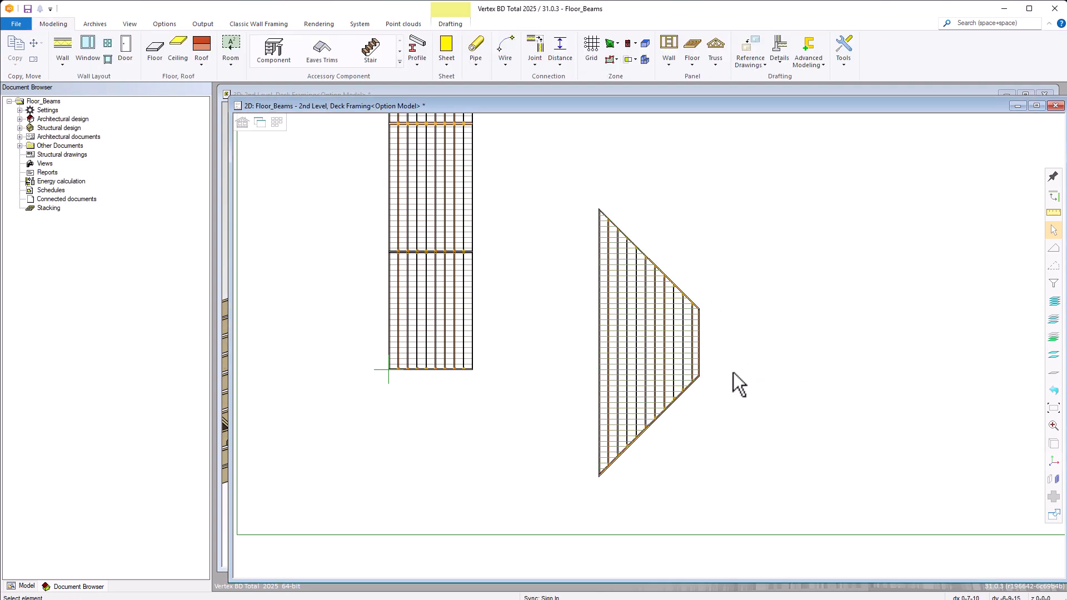
# Check the properties of a joist hanger on the double header along the lower skewed edge.
pyautogui.scroll(5, 667, 389)
pyautogui.scroll(5, 639, 323)
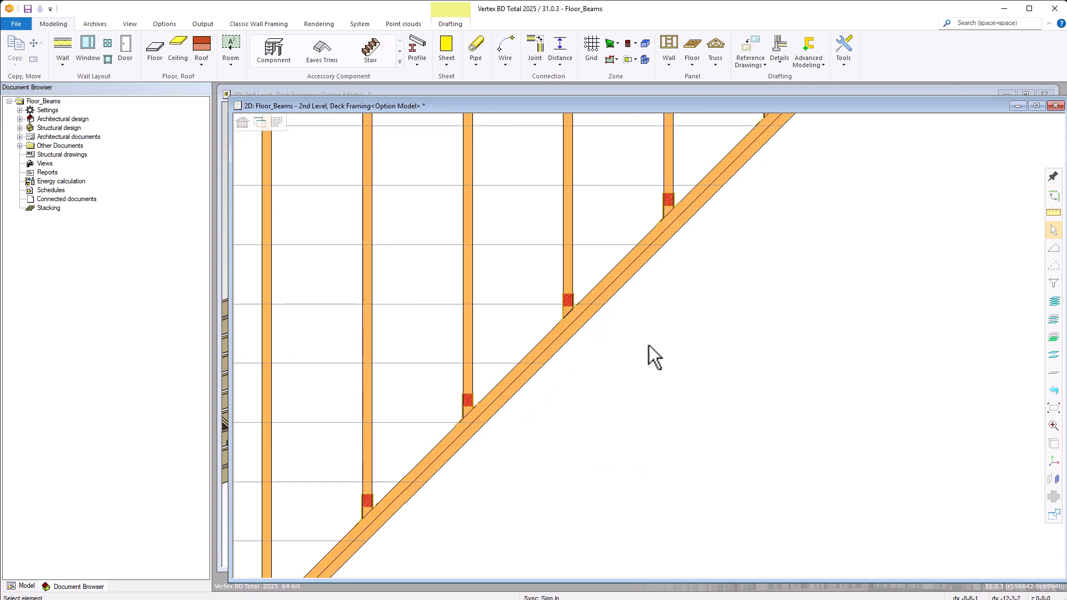
pyautogui.scroll(-3, 616, 317)
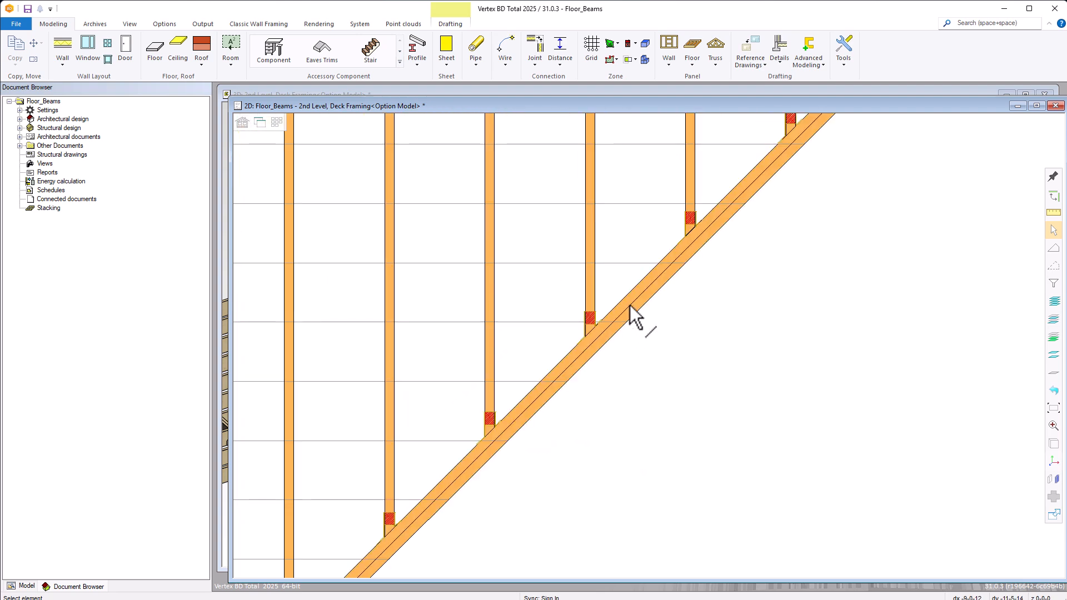
pyautogui.doubleClick(584, 329)
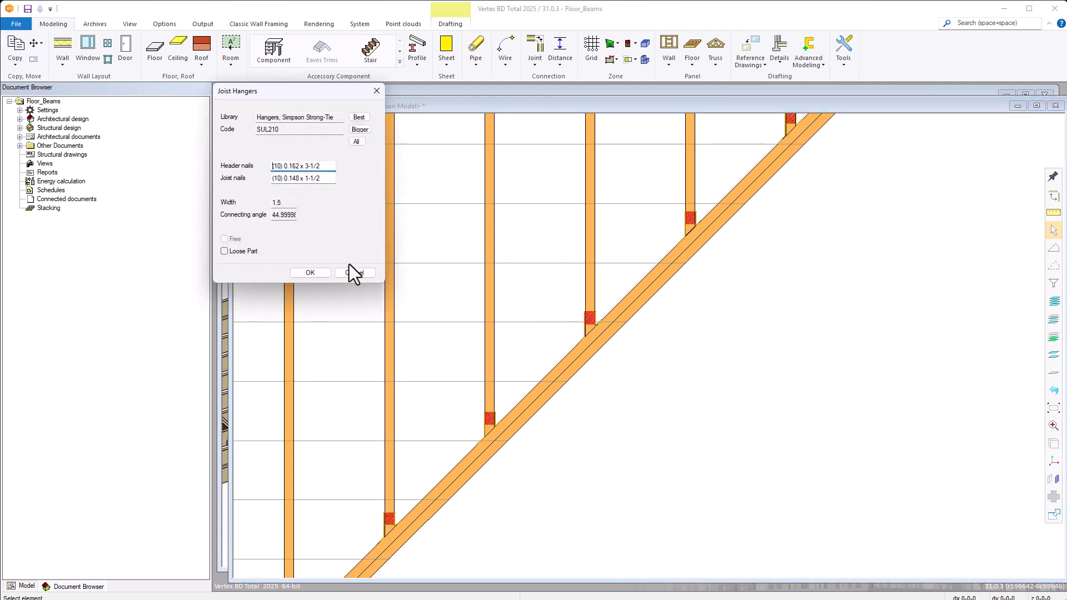
pyautogui.click(322, 271)
pyautogui.scroll(-5, 638, 336)
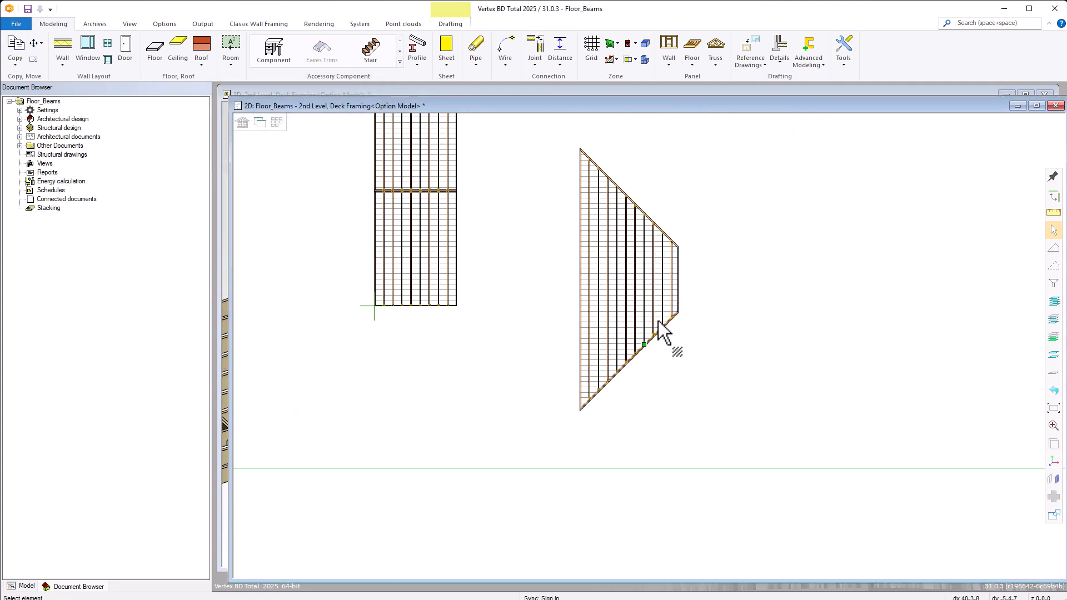
# Check the piece properties of the upper skewed edge's header, and examine the skewed headers and hangers in the 3D view.
pyautogui.scroll(5, 656, 345)
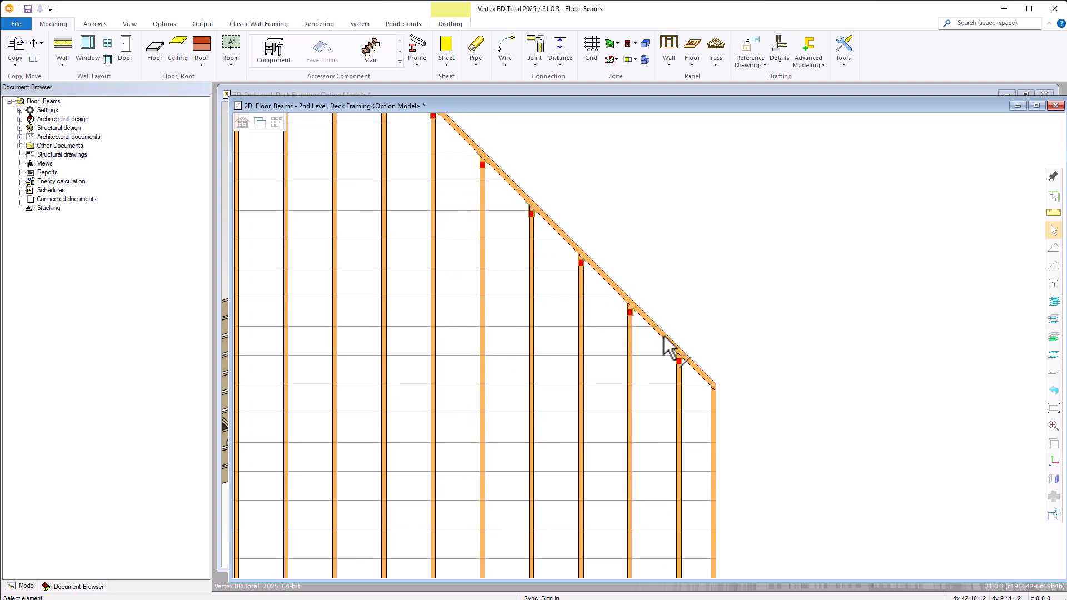
pyautogui.click(666, 344)
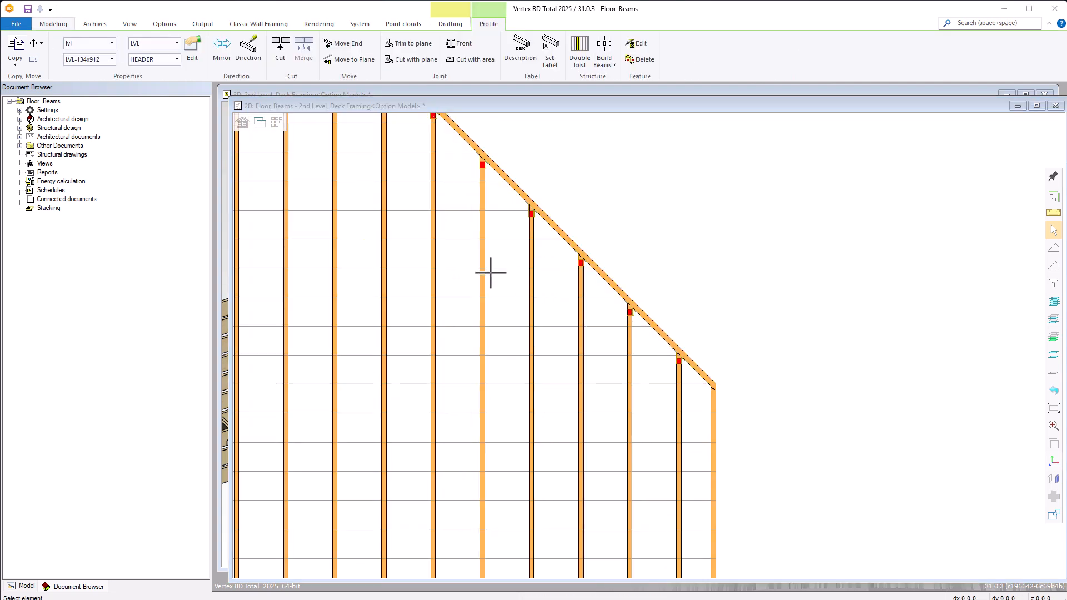
pyautogui.press('e')
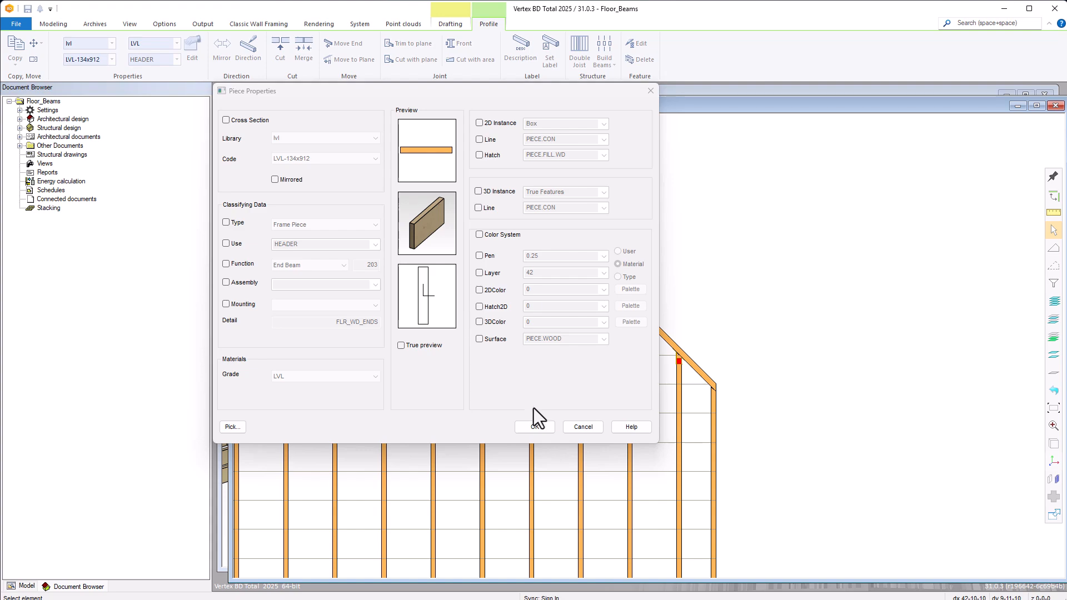
pyautogui.click(535, 427)
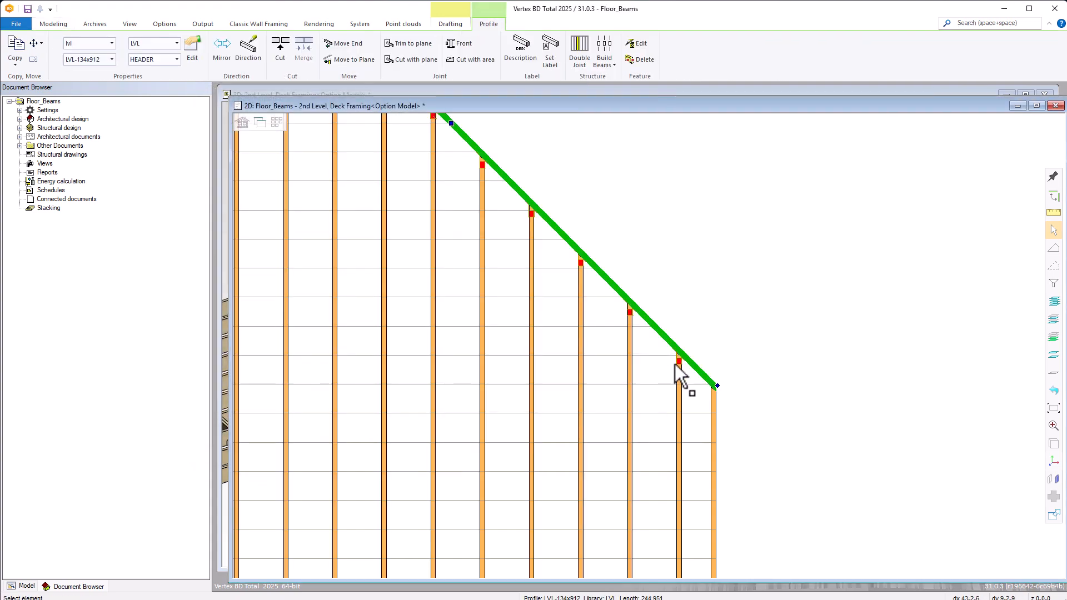
pyautogui.hotkey('ctrl', 'Tab')
pyautogui.moveTo(656, 327); pyautogui.dragTo(844, 335, button='middle')
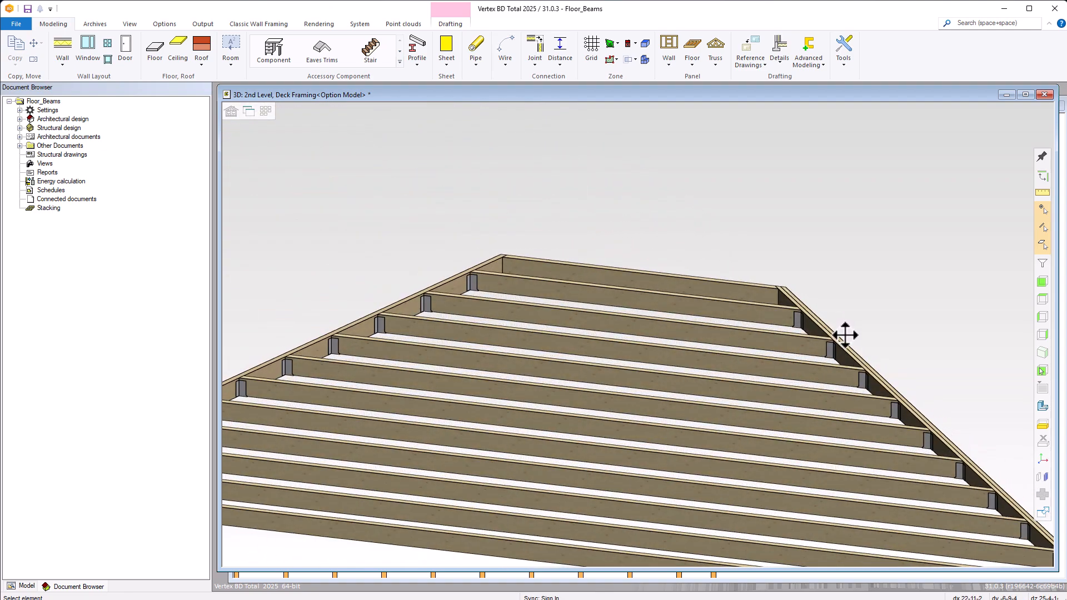